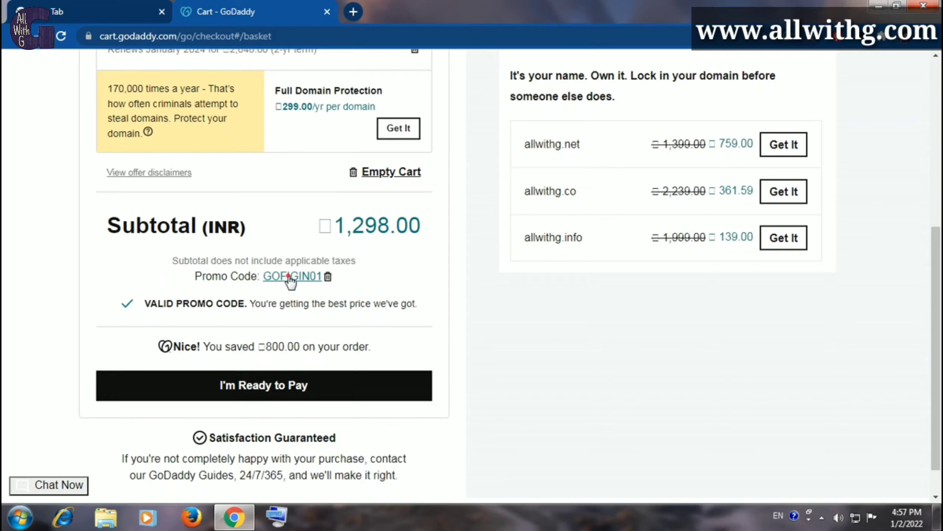
Open a fresh promo code entry field below the applied GOFIGIN01 discount.
{"action": "left_click", "coordinate": [291, 278]}
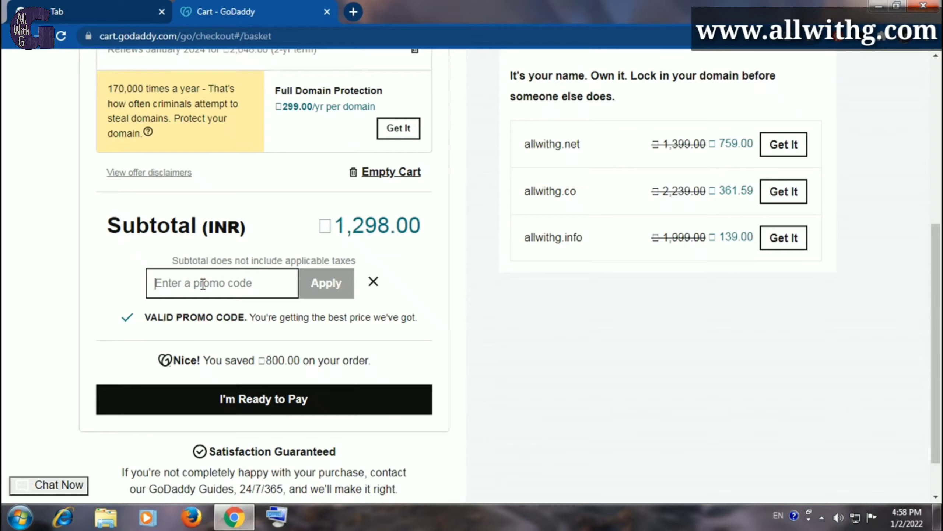
{"action": "left_click", "coordinate": [373, 281]}
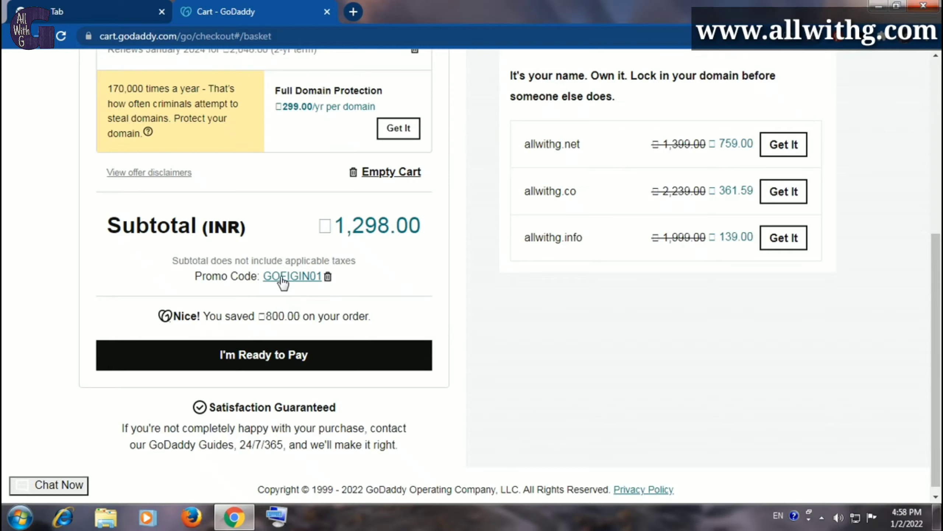
{"action": "left_click", "coordinate": [282, 280]}
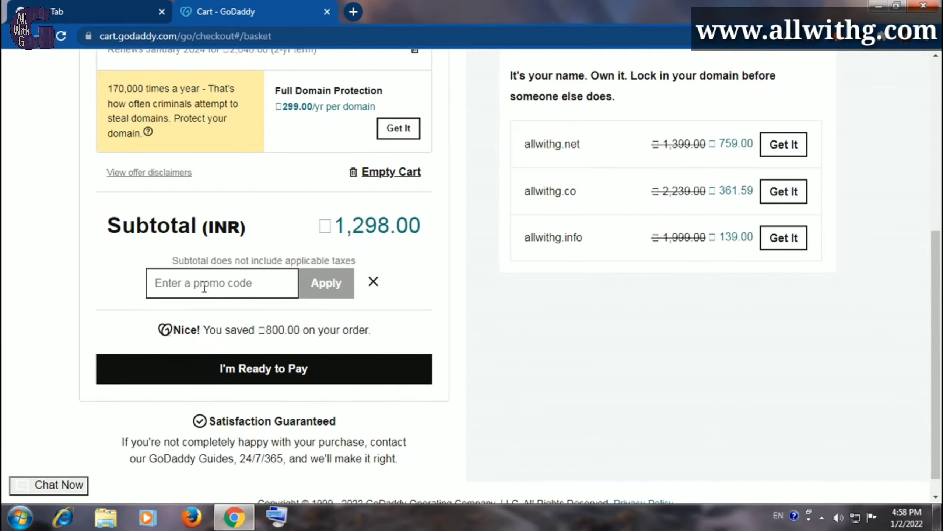
{"action": "right_click", "coordinate": [195, 288]}
{"action": "left_click", "coordinate": [239, 366]}
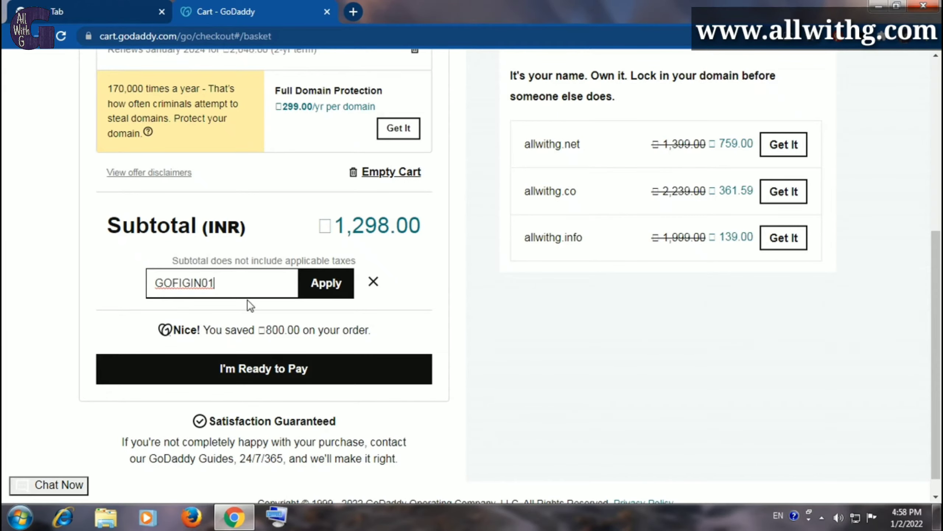
{"action": "left_click", "coordinate": [328, 283]}
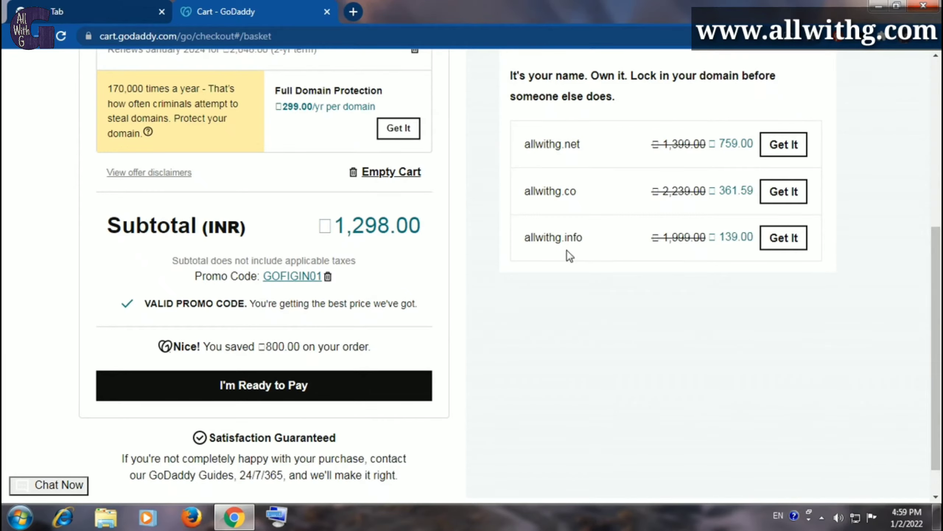
{"action": "scroll", "coordinate": [571, 256], "scroll_direction": "up", "scroll_amount": 5}
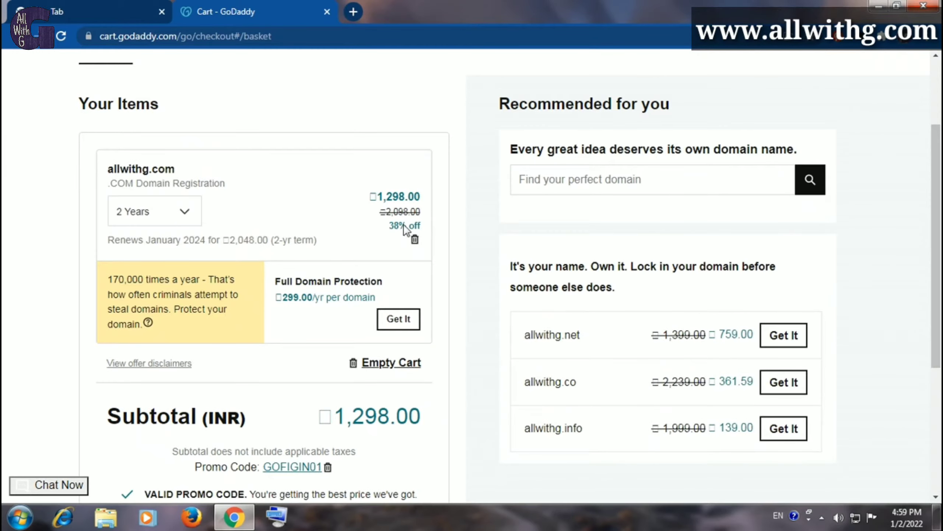
Scroll down the cart and continue with I'm Ready to Pay to the Create an Account page.
{"action": "left_click_drag", "start_coordinate": [936, 227], "coordinate": [929, 360]}
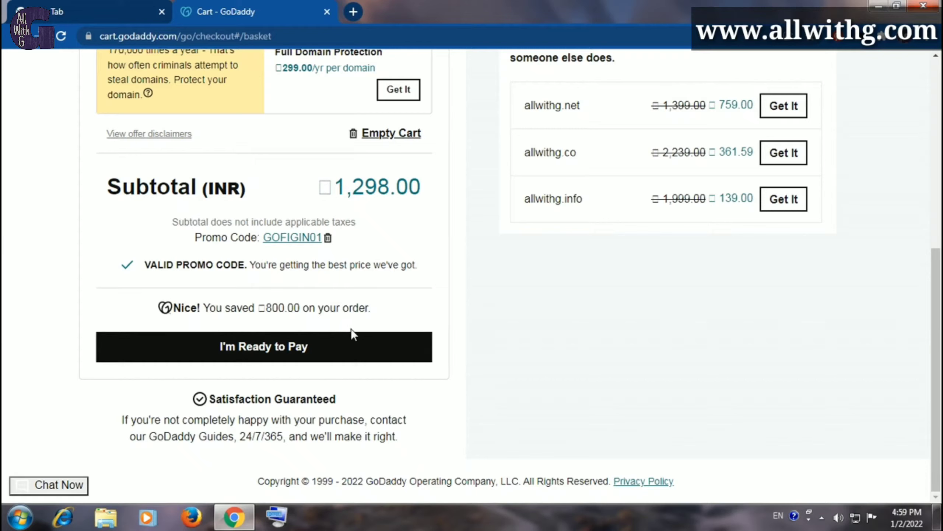
{"action": "left_click", "coordinate": [282, 357]}
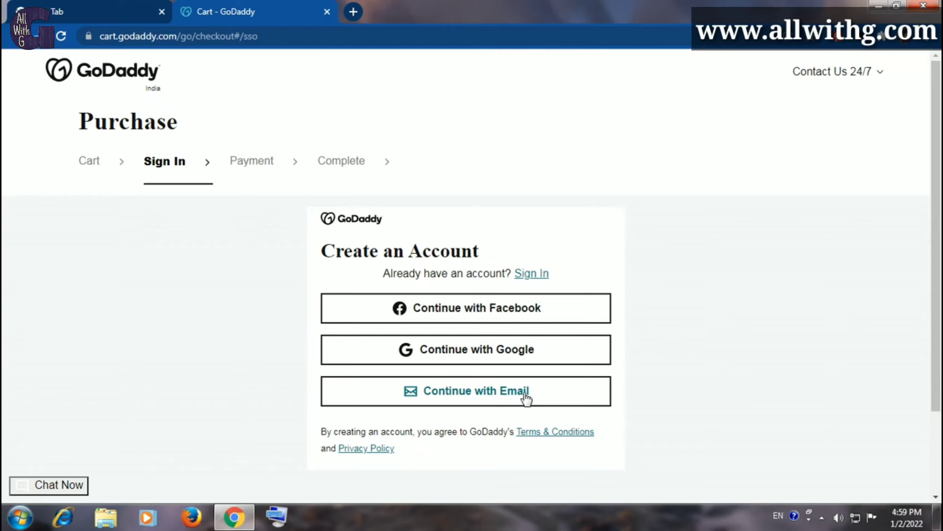
Sign in to checkout with the first Google account in the chooser.
{"action": "left_click", "coordinate": [491, 354]}
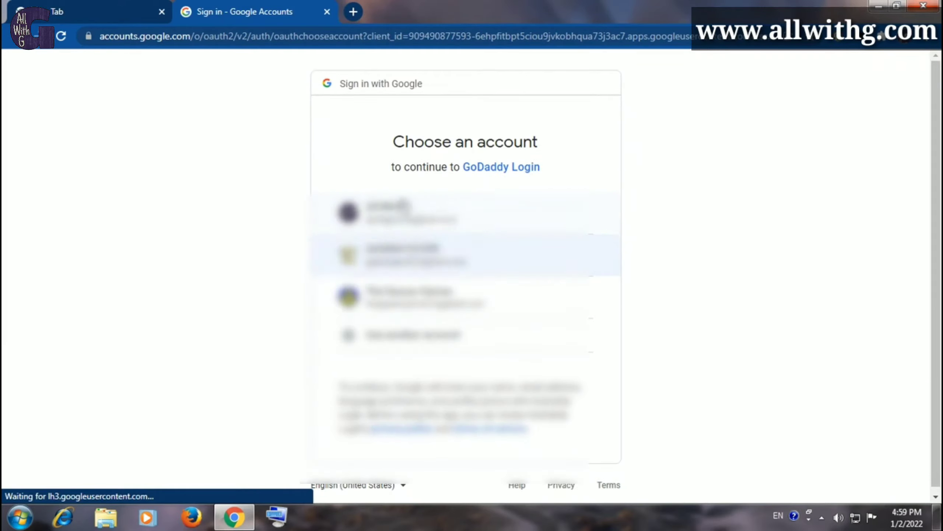
{"action": "left_click", "coordinate": [427, 219]}
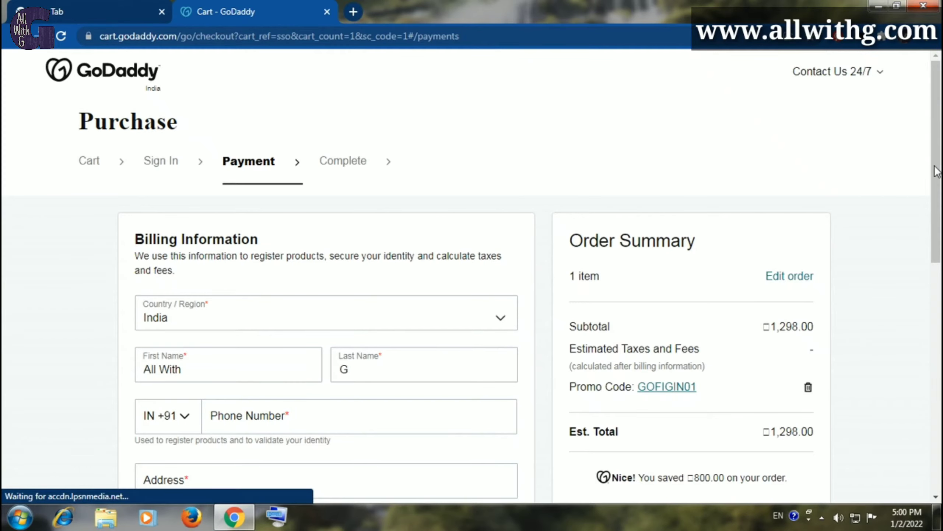
Replace the billing first name with the buyer's first name, fixing its spelling and capitalization.
{"action": "left_click_drag", "start_coordinate": [937, 169], "coordinate": [935, 233]}
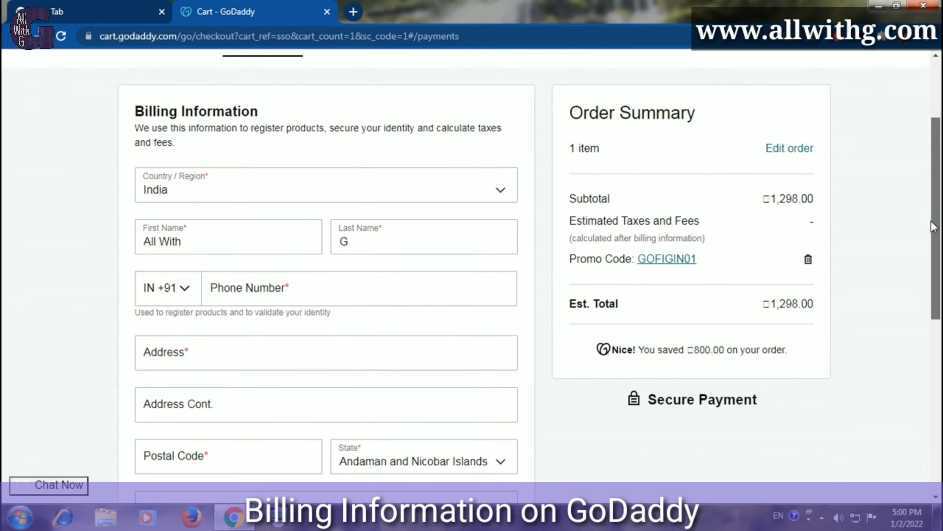
{"action": "scroll", "coordinate": [189, 177], "scroll_direction": "up", "scroll_amount": 1}
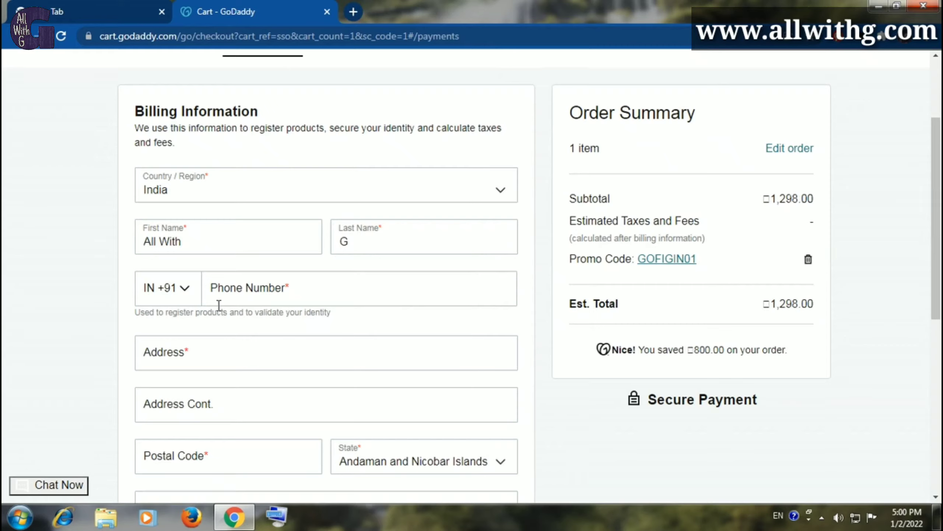
{"action": "triple_click", "coordinate": [186, 246]}
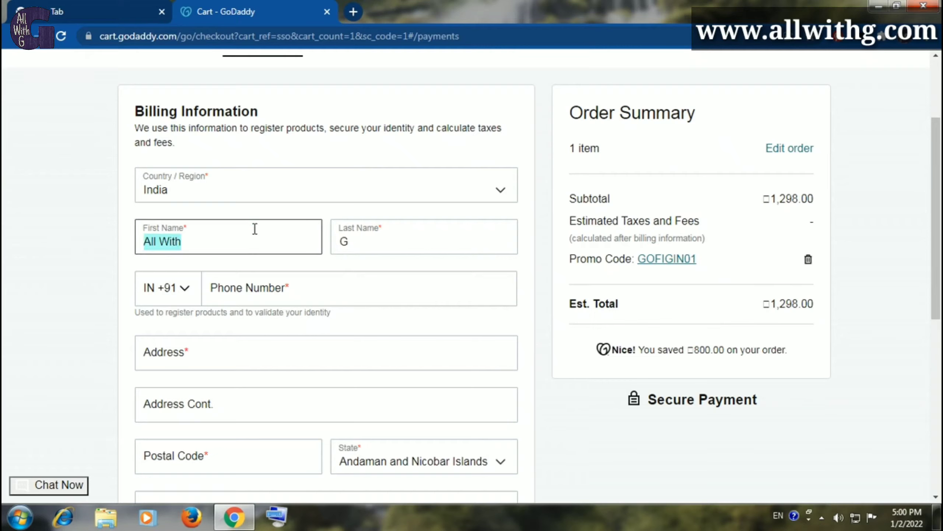
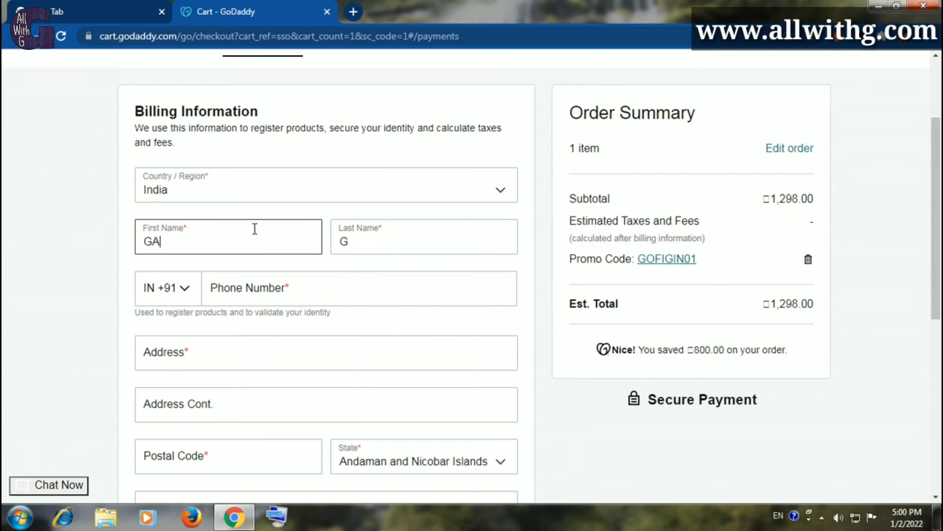
{"action": "key", "text": "BackSpace"}
{"action": "key", "text": "BackSpace"}
{"action": "key", "text": "BackSpace"}
{"action": "key", "text": "BackSpace"}
{"action": "key", "text": "BackSpace"}
{"action": "key", "text": "BackSpace"}
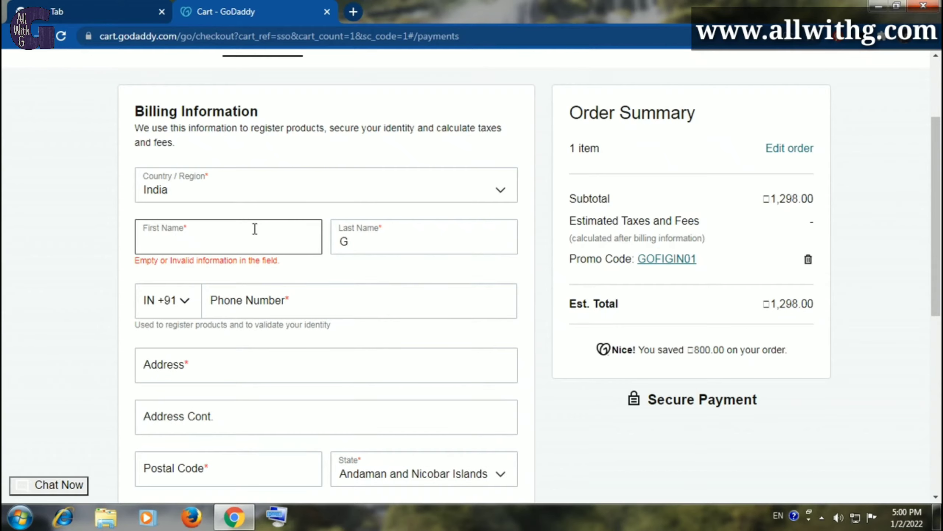
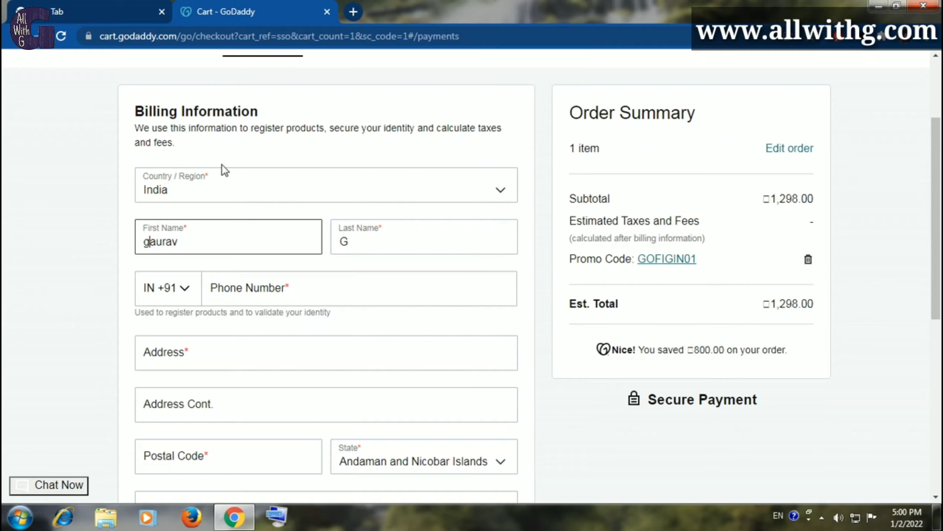
Enter the buyer's last name and save the billing information.
{"action": "left_click", "coordinate": [356, 241]}
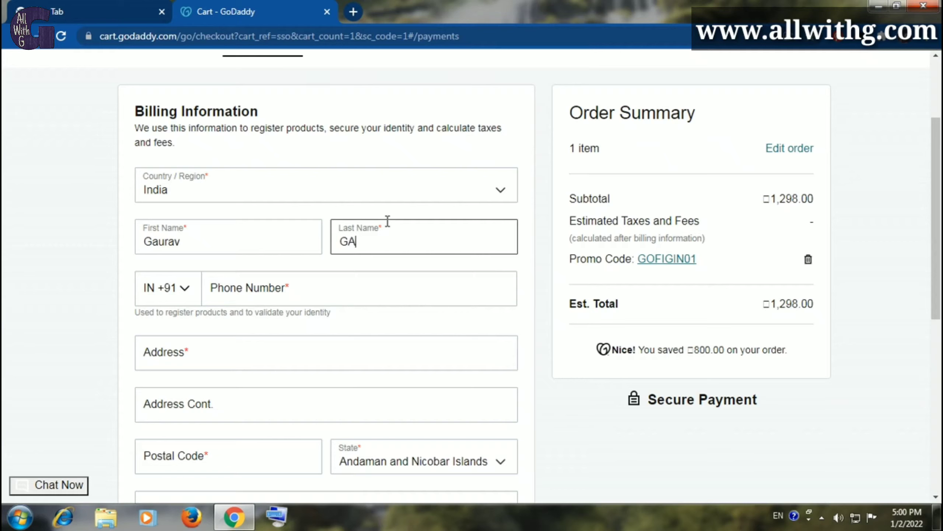
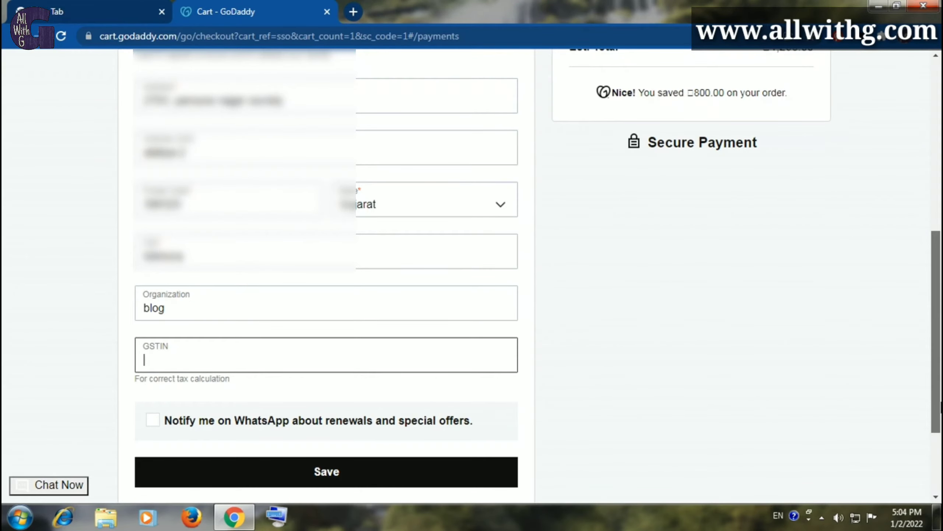
{"action": "scroll", "coordinate": [462, 426], "scroll_direction": "down", "scroll_amount": 3}
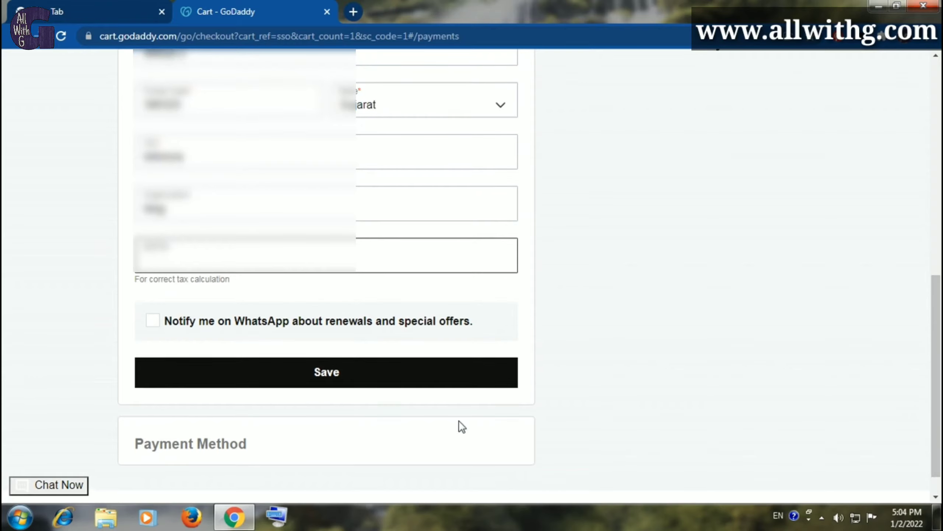
{"action": "left_click", "coordinate": [309, 378]}
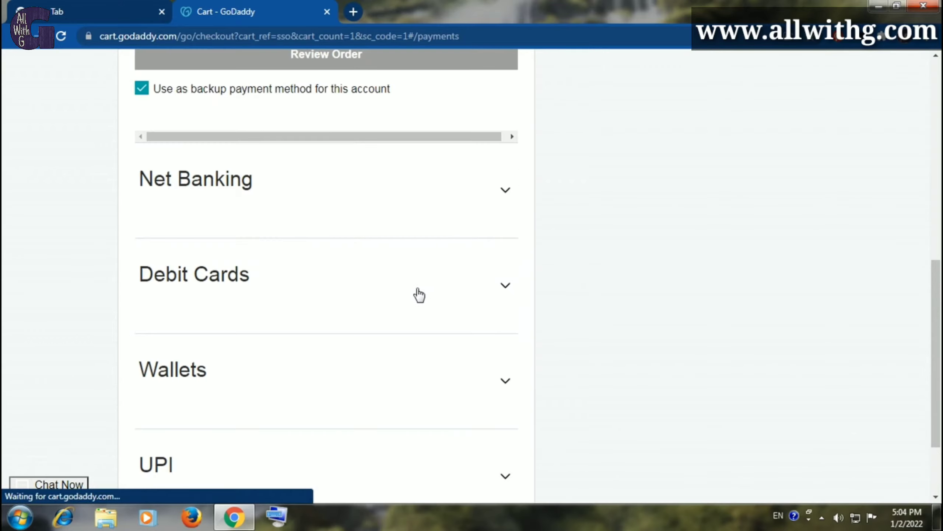
Collapse the Credit Cards section, dismiss the colour prompt, and expand Debit Cards.
{"action": "scroll", "coordinate": [859, 276], "scroll_direction": "up", "scroll_amount": 1}
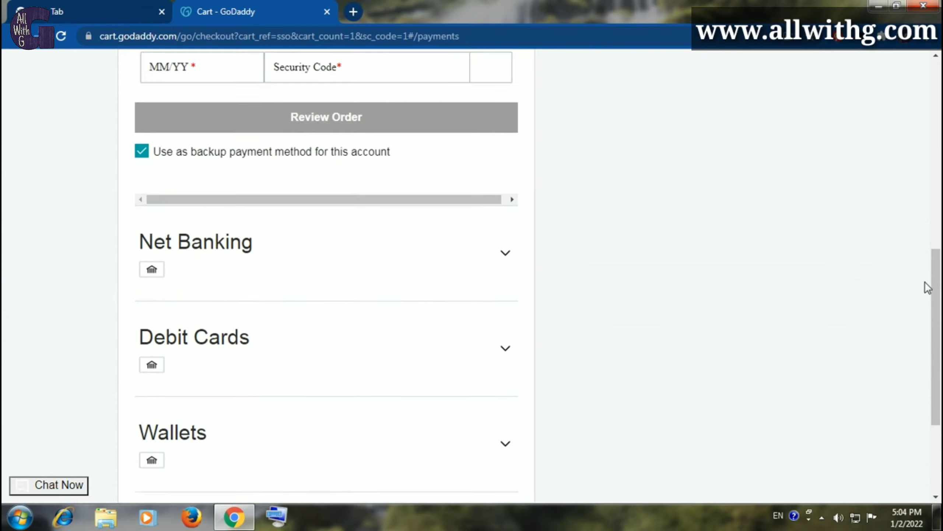
{"action": "left_click_drag", "start_coordinate": [936, 303], "coordinate": [940, 138]}
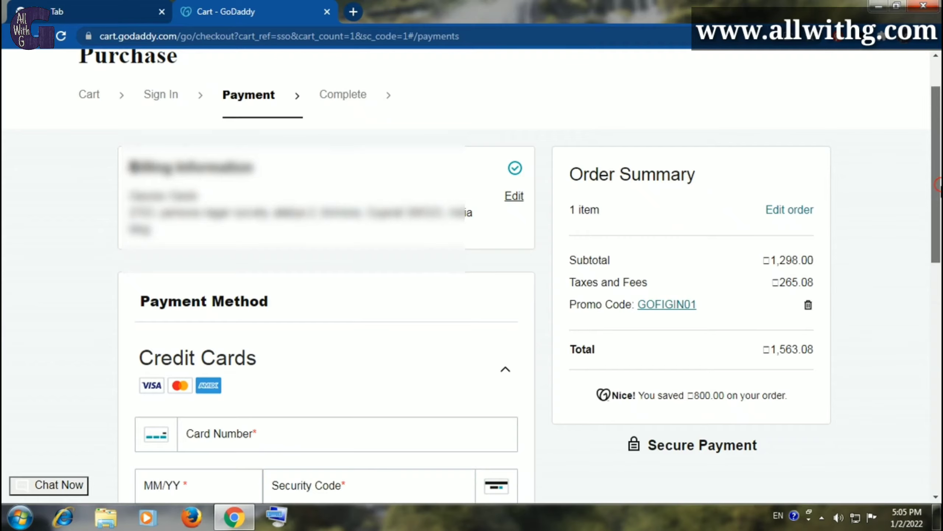
{"action": "scroll", "coordinate": [939, 186], "scroll_direction": "down", "scroll_amount": 1}
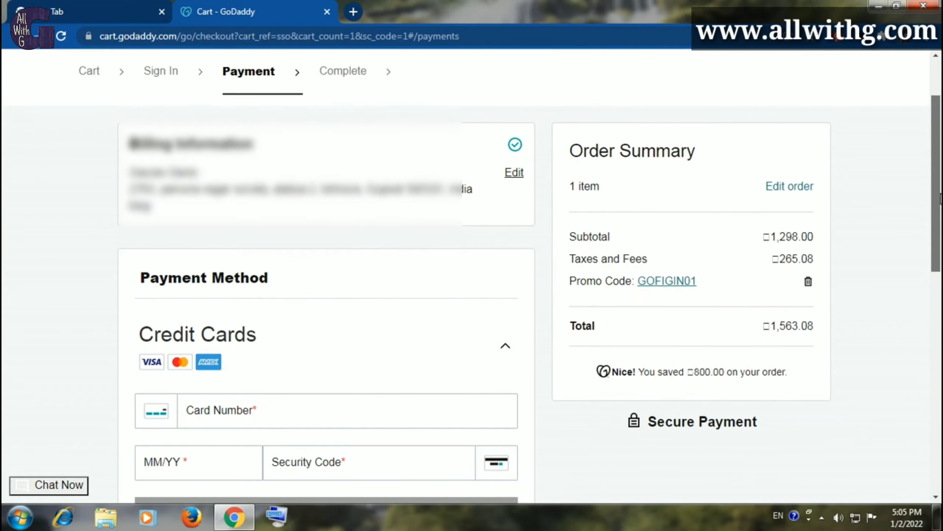
{"action": "scroll", "coordinate": [939, 201], "scroll_direction": "down", "scroll_amount": 1}
{"action": "left_click_drag", "start_coordinate": [939, 211], "coordinate": [932, 270]}
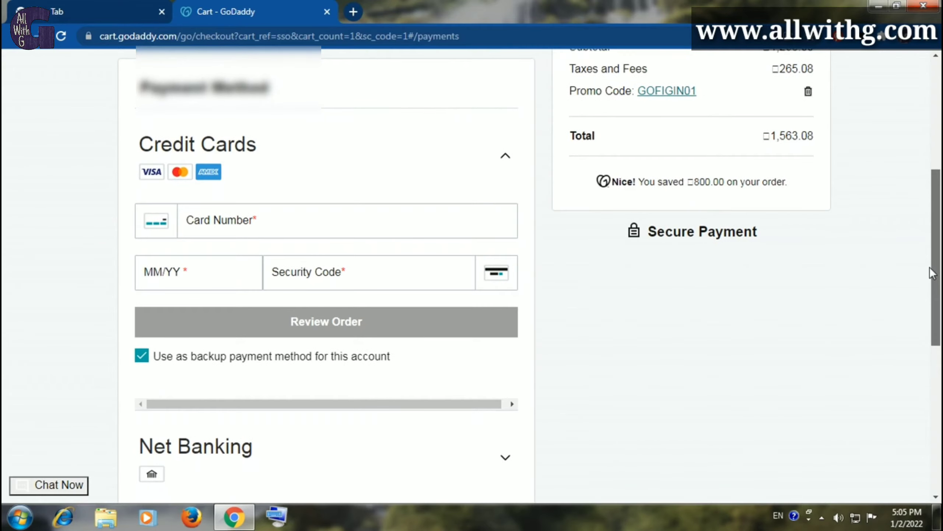
{"action": "left_click_drag", "start_coordinate": [933, 273], "coordinate": [933, 283]}
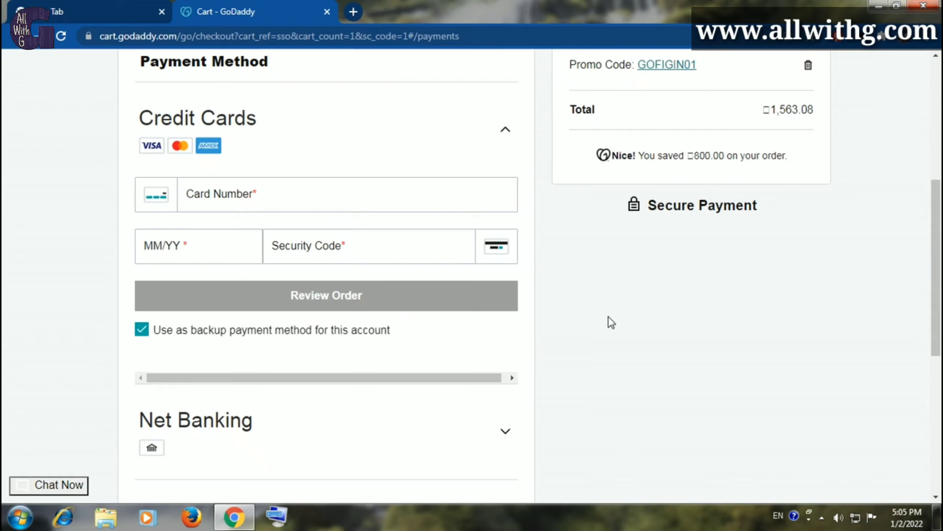
{"action": "left_click", "coordinate": [507, 131]}
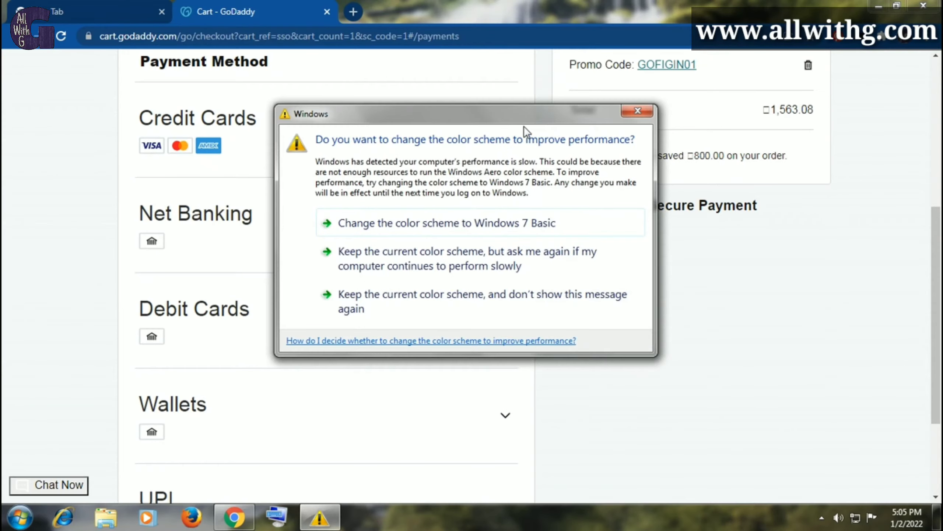
{"action": "left_click", "coordinate": [639, 110]}
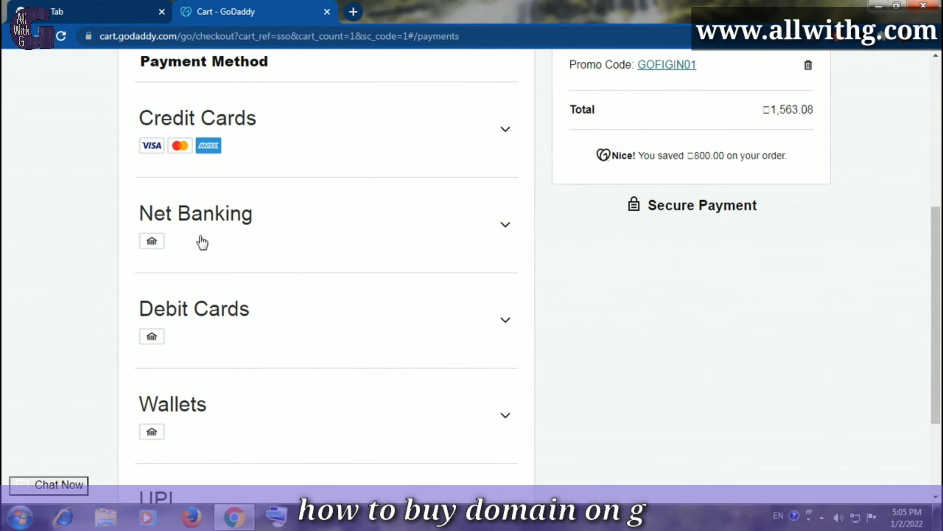
{"action": "left_click_drag", "start_coordinate": [939, 275], "coordinate": [940, 296]}
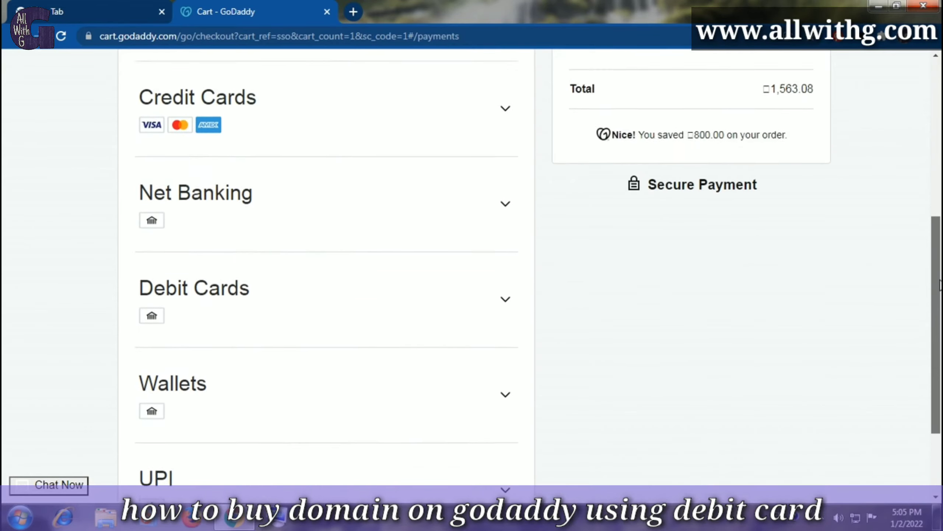
{"action": "left_click", "coordinate": [276, 301]}
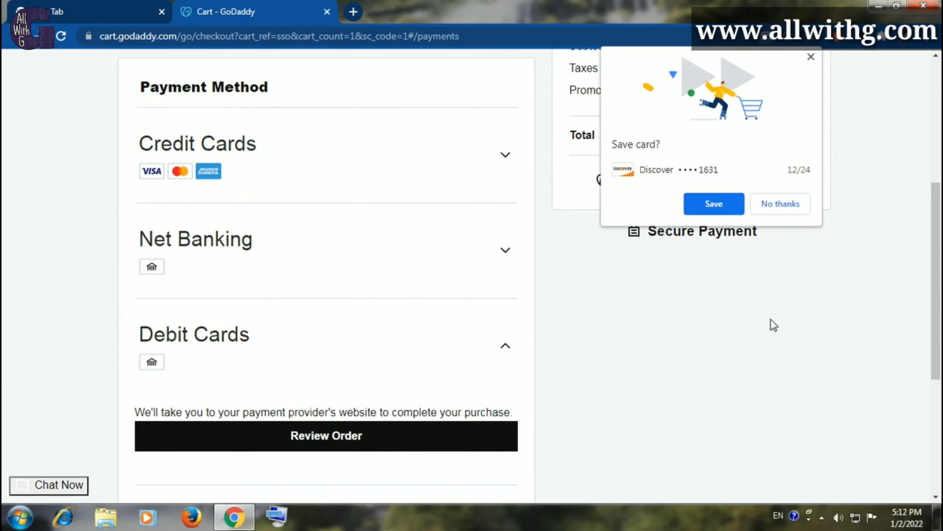
Review the allwithg.com order, decline the save-card and colour prompts, and continue to payment.
{"action": "left_click_drag", "start_coordinate": [937, 277], "coordinate": [937, 333]}
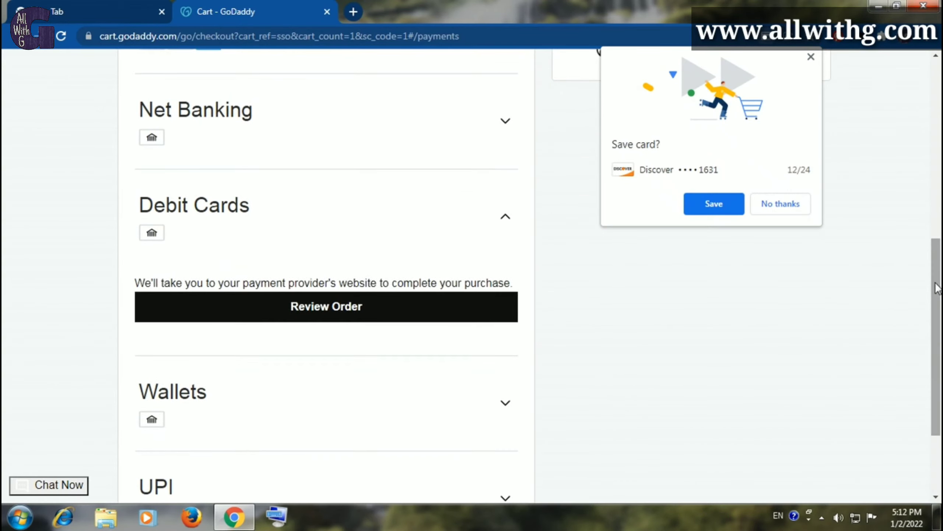
{"action": "left_click", "coordinate": [316, 311]}
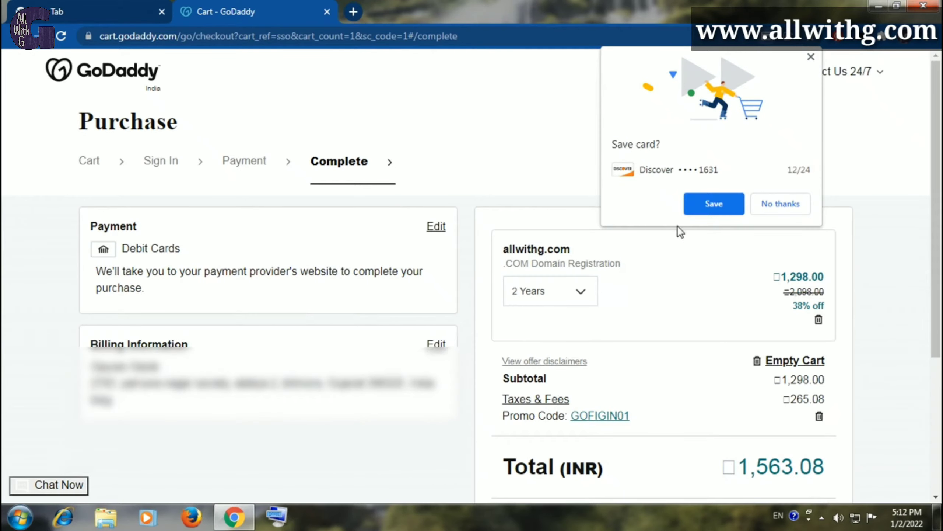
{"action": "left_click", "coordinate": [811, 57]}
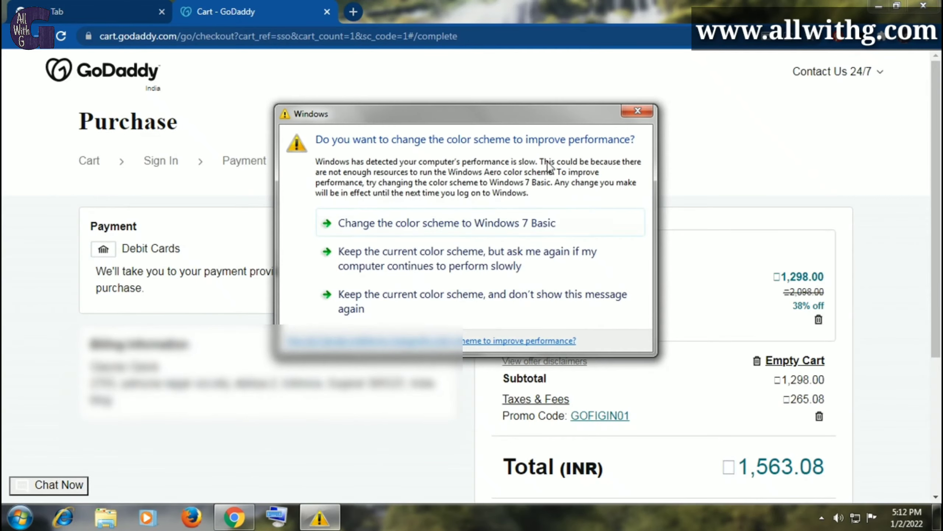
{"action": "left_click", "coordinate": [638, 110]}
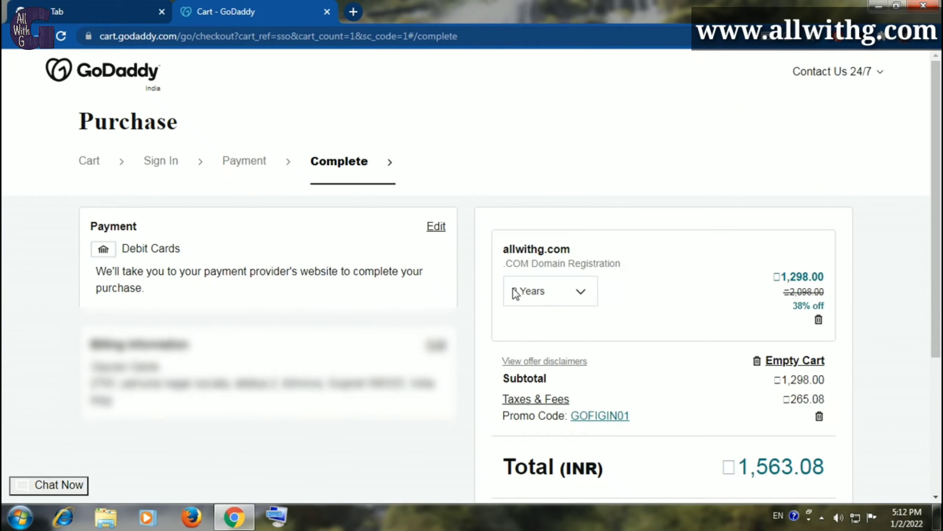
{"action": "left_click_drag", "start_coordinate": [937, 273], "coordinate": [940, 340]}
{"action": "left_click", "coordinate": [682, 424]}
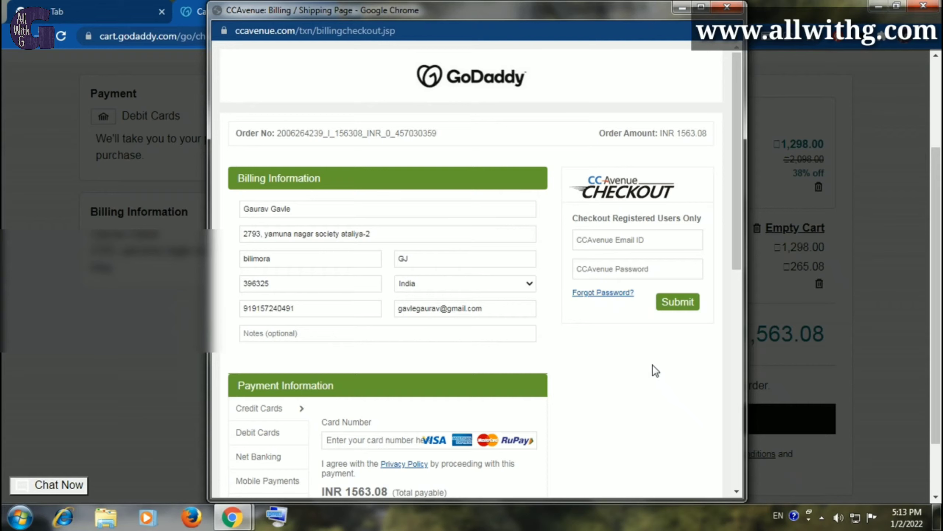
Browse CCAvenue's Credit Card, Debit Card, Net Banking, Mobile Payment and Wallet tabs.
{"action": "left_click_drag", "start_coordinate": [737, 218], "coordinate": [766, 369]}
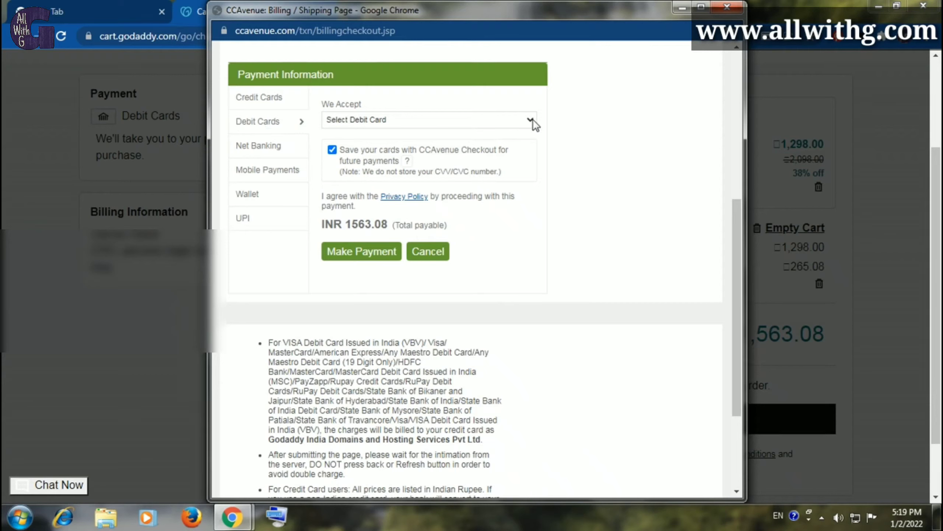
{"action": "left_click", "coordinate": [281, 107]}
{"action": "left_click", "coordinate": [266, 124]}
{"action": "left_click", "coordinate": [267, 148]}
{"action": "left_click", "coordinate": [262, 171]}
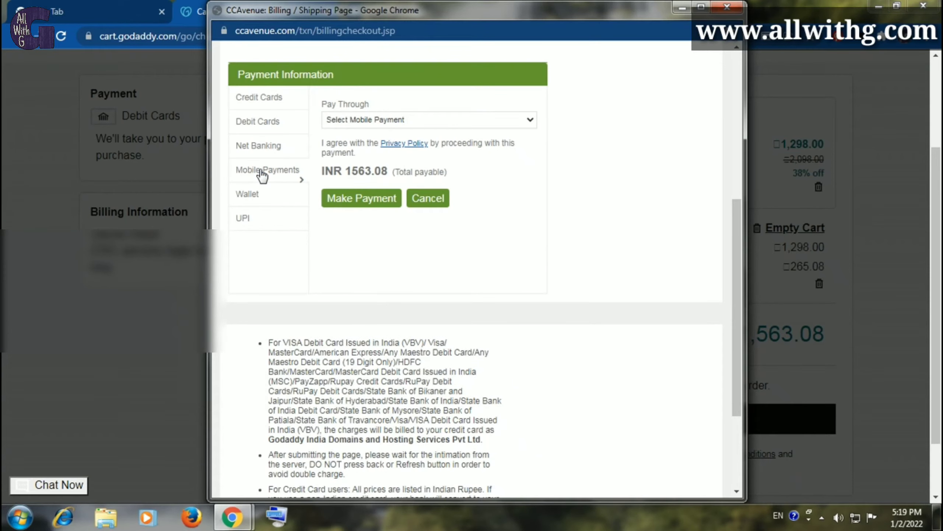
{"action": "left_click", "coordinate": [248, 193]}
{"action": "left_click", "coordinate": [264, 165]}
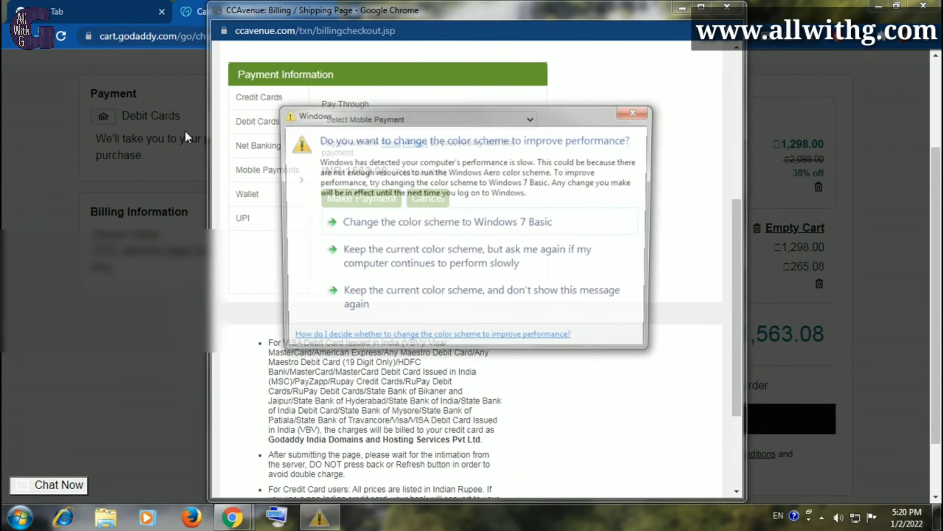
{"action": "left_click", "coordinate": [636, 109]}
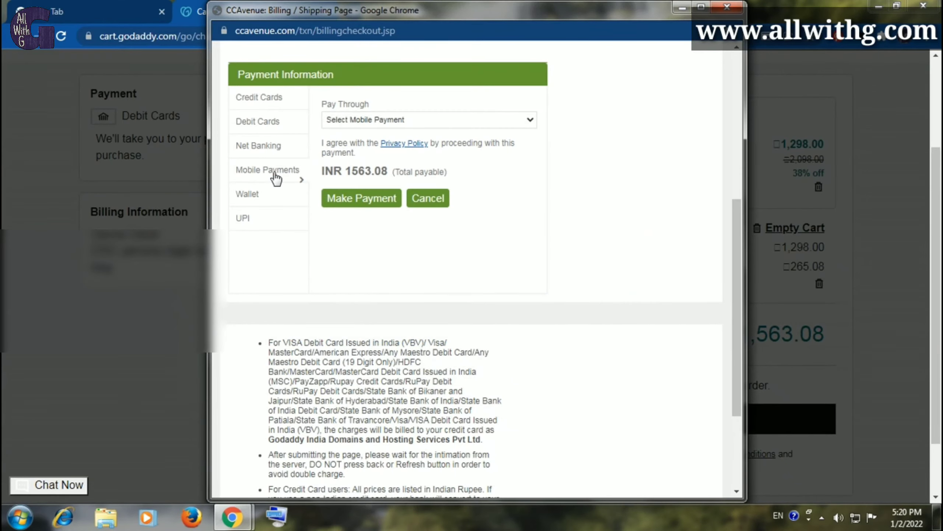
Check the mobile payment services, then select RuPay Debit Cards under Debit Cards.
{"action": "left_click", "coordinate": [532, 118]}
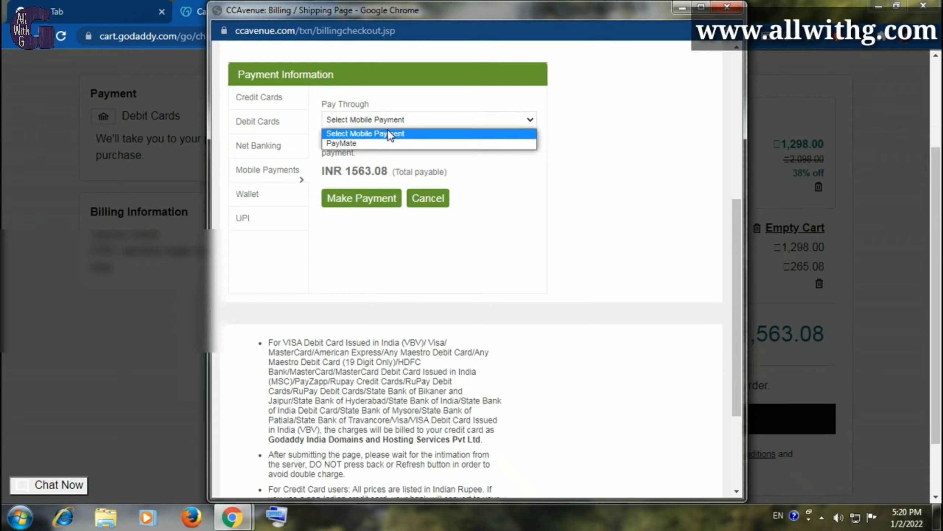
{"action": "left_click", "coordinate": [267, 127]}
{"action": "left_click", "coordinate": [268, 126]}
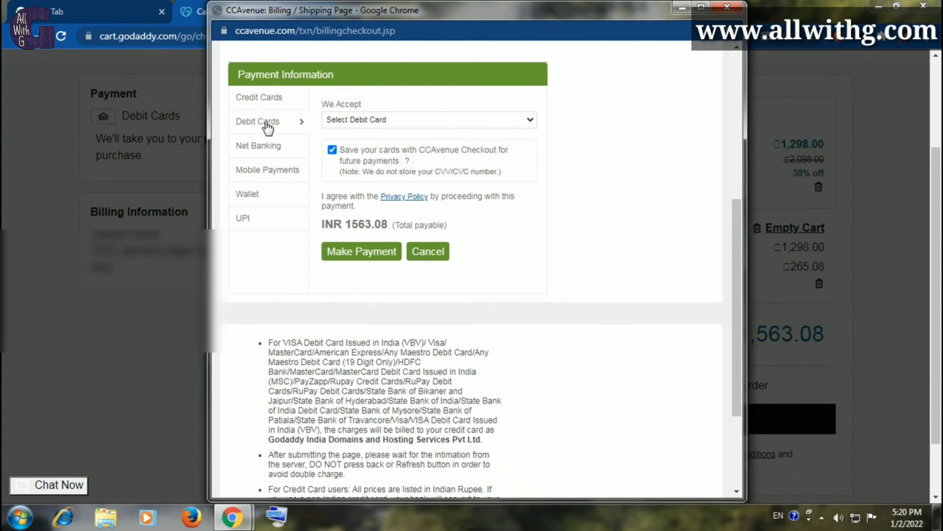
{"action": "left_click", "coordinate": [271, 97]}
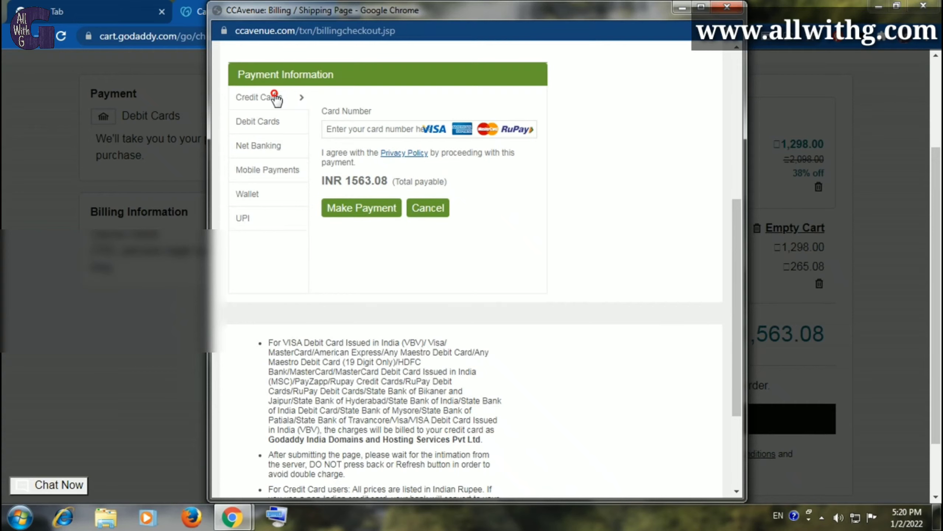
{"action": "left_click", "coordinate": [268, 125]}
{"action": "left_click", "coordinate": [531, 121]}
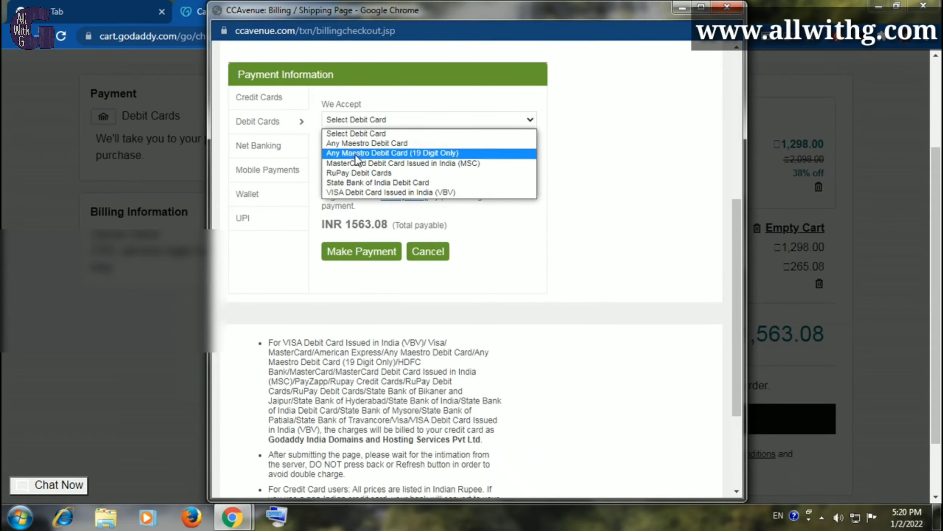
{"action": "left_click", "coordinate": [355, 173]}
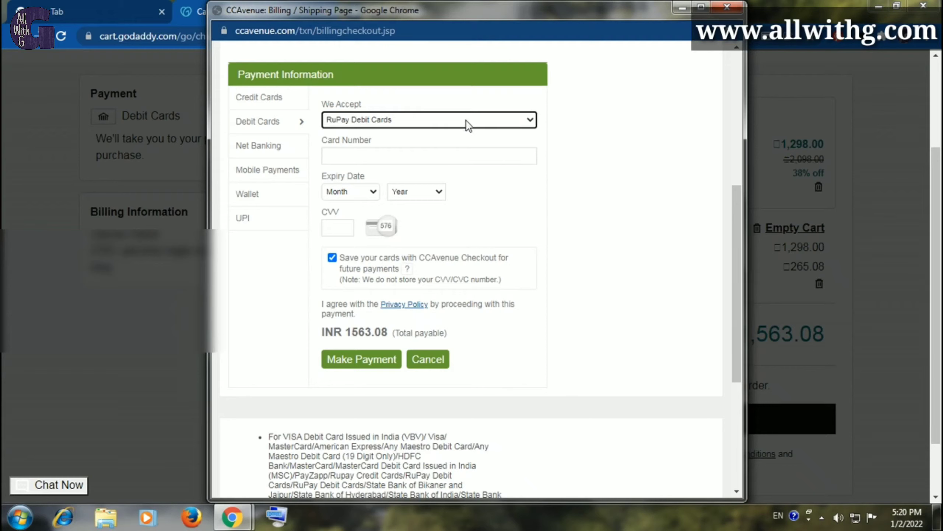
Inspect the card number, expiry month and year, and CVV fields, then view the Credit Cards form.
{"action": "left_click", "coordinate": [336, 156]}
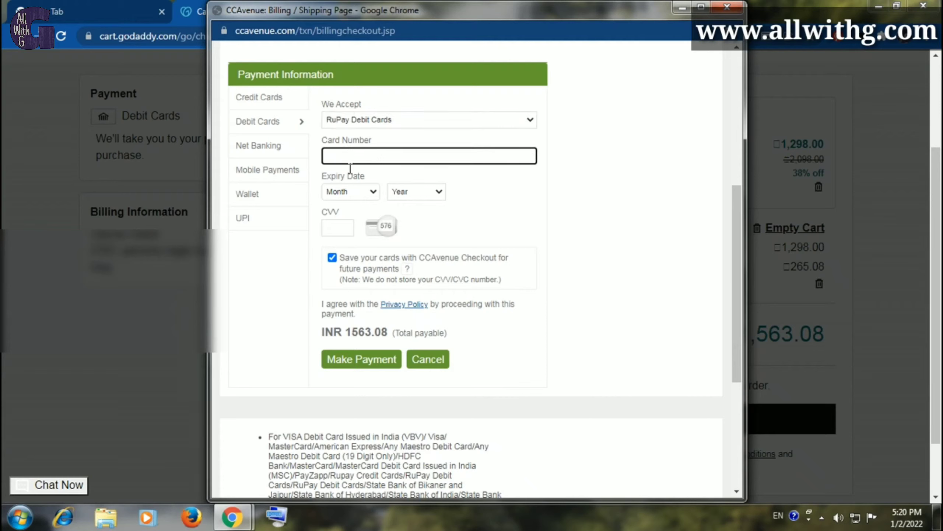
{"action": "left_click", "coordinate": [371, 191]}
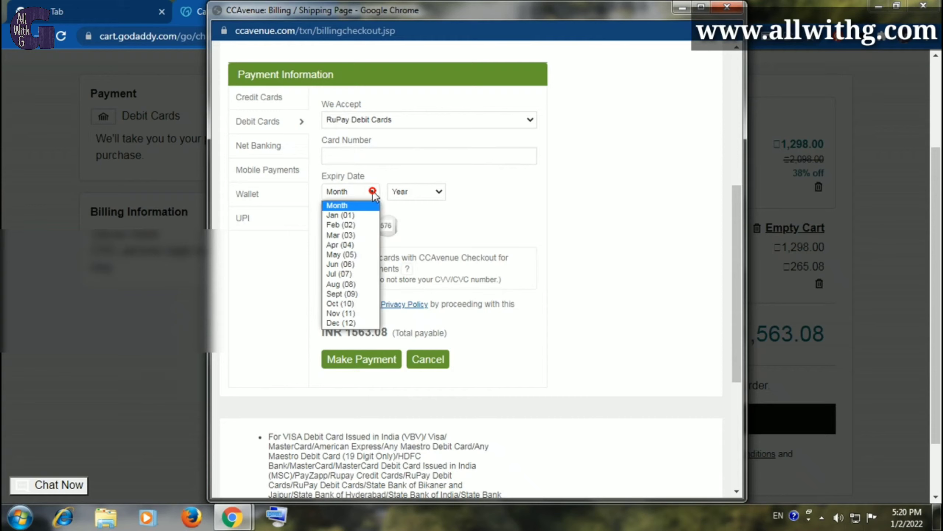
{"action": "left_click", "coordinate": [442, 192]}
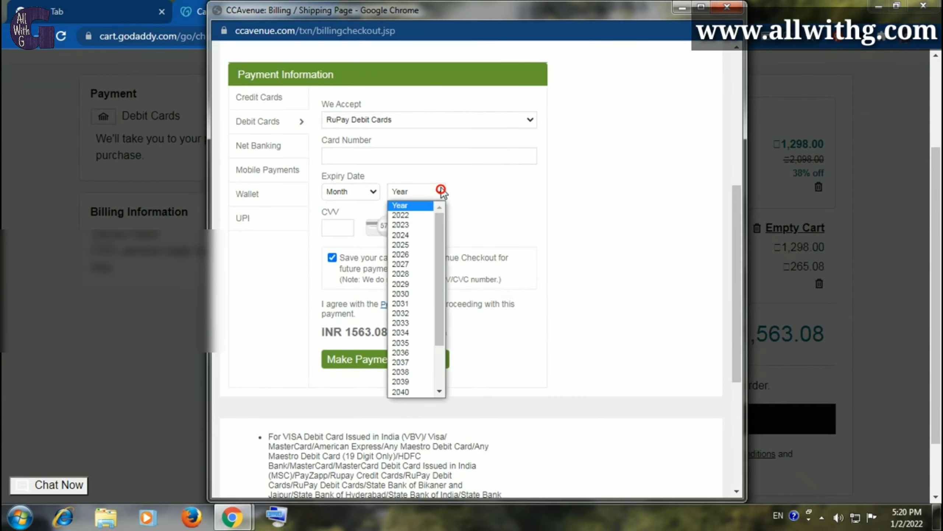
{"action": "left_click", "coordinate": [552, 176]}
{"action": "left_click", "coordinate": [332, 224]}
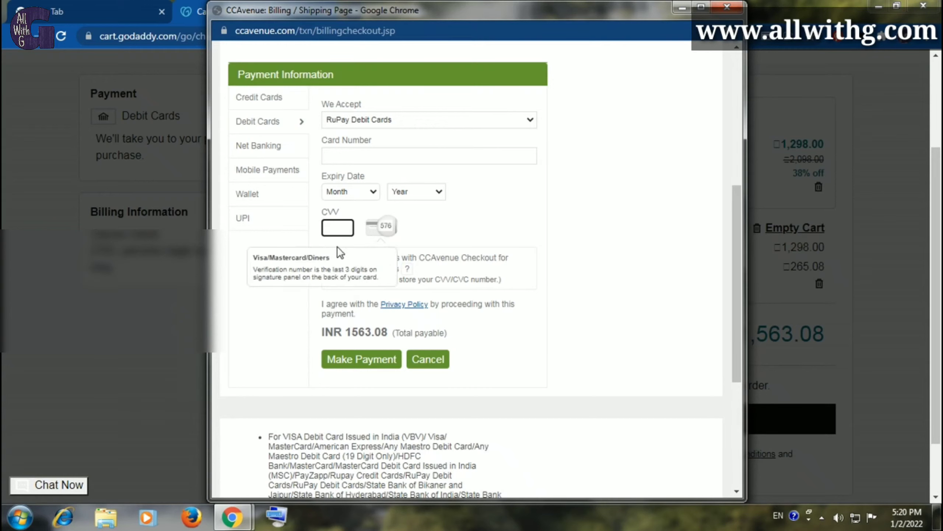
{"action": "left_click", "coordinate": [257, 102]}
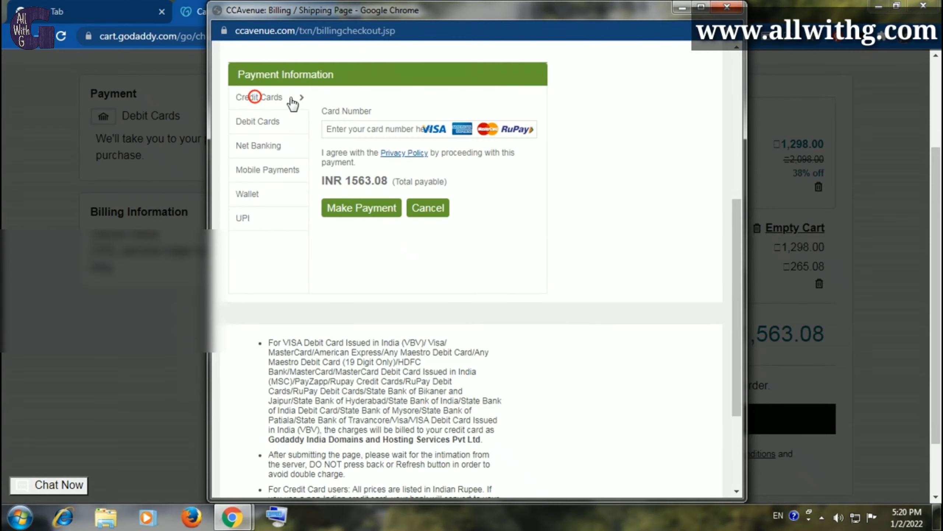
Return to Debit Cards and pick RuPay Debit Cards as the card type.
{"action": "left_click", "coordinate": [270, 129]}
{"action": "left_click", "coordinate": [266, 147]}
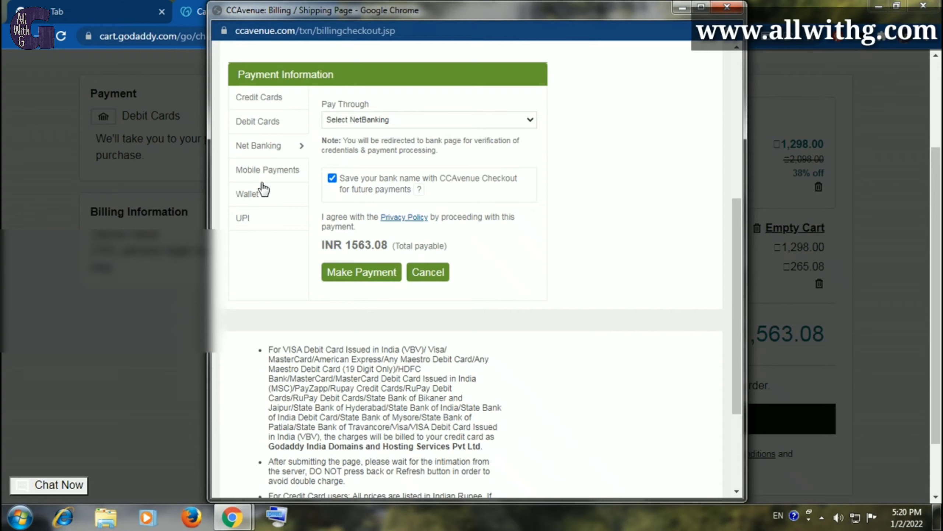
{"action": "left_click", "coordinate": [275, 128]}
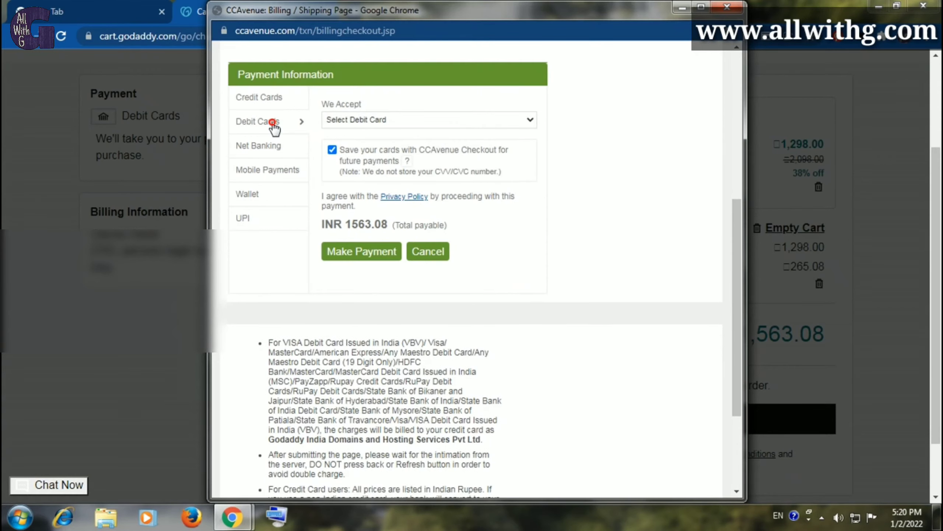
{"action": "left_click", "coordinate": [530, 120]}
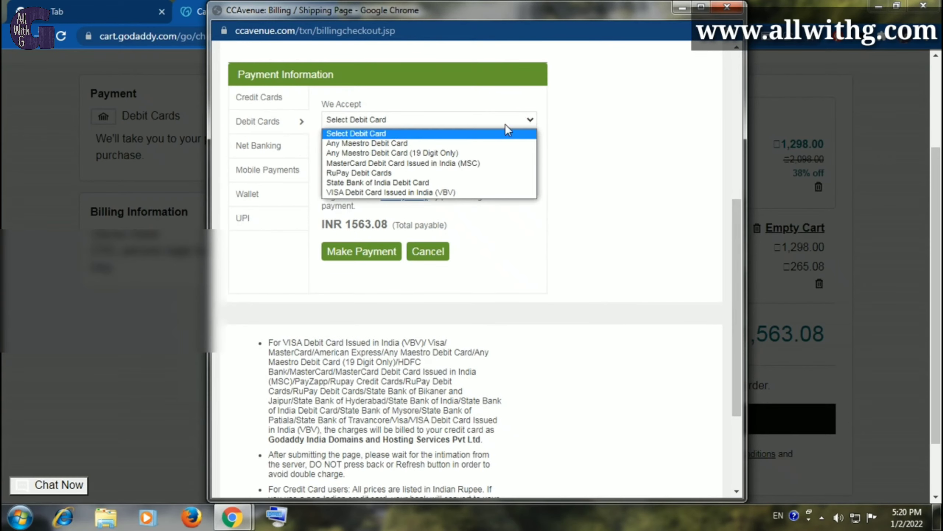
{"action": "left_click", "coordinate": [376, 172]}
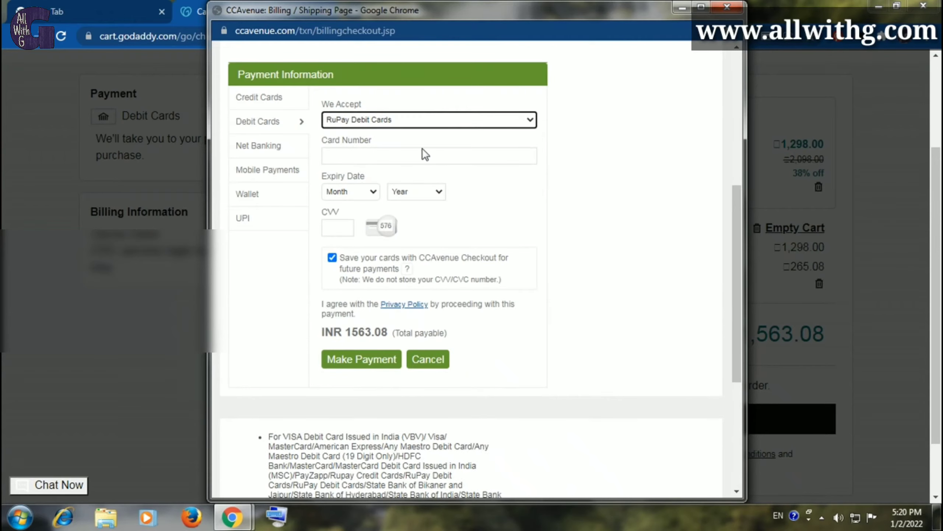
Enter the debit card details, untick Save your cards, and submit with Make Payment.
{"action": "left_click", "coordinate": [346, 158]}
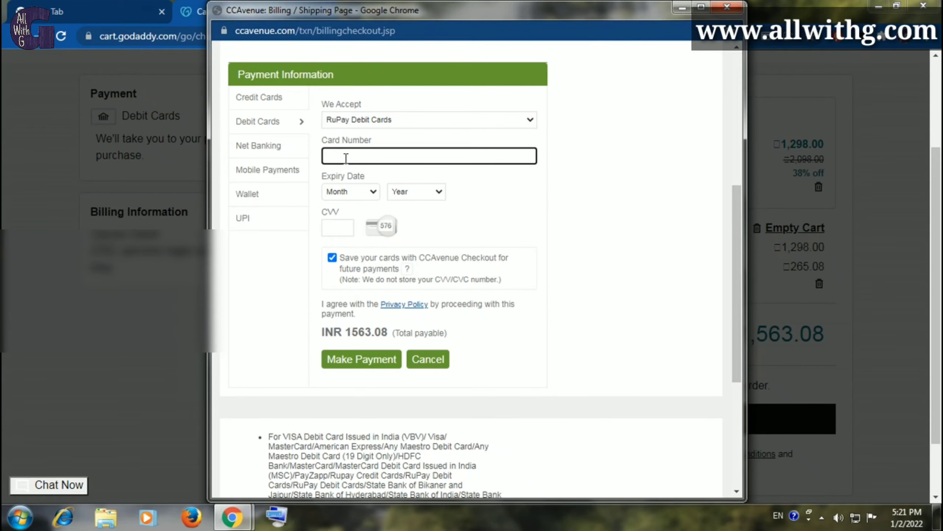
{"action": "type", "text": "6"}
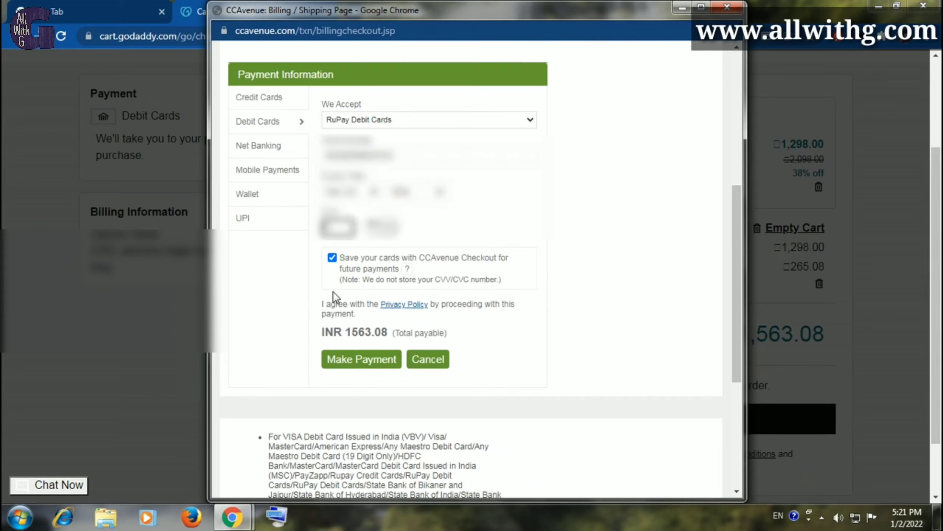
{"action": "left_click", "coordinate": [332, 257]}
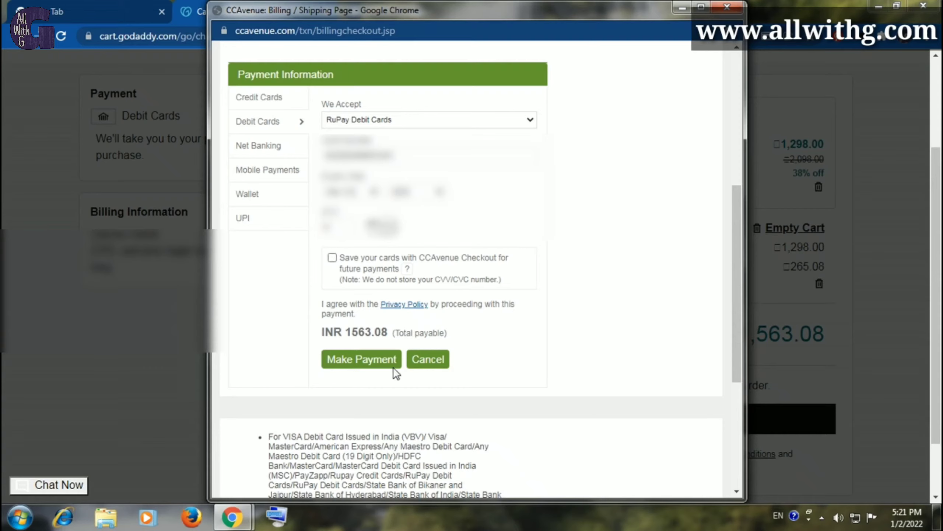
{"action": "left_click", "coordinate": [370, 360]}
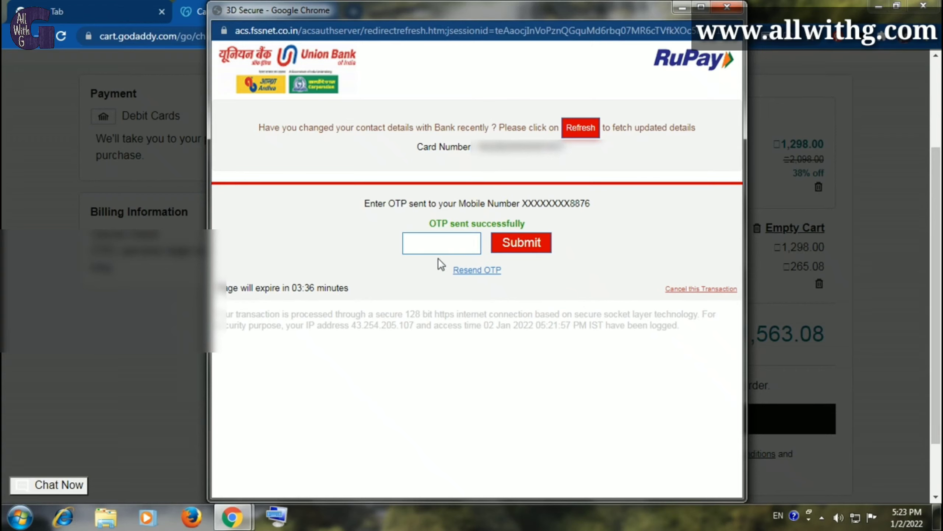
Enter the one-time password sent to the mobile and submit it on the Union Bank page.
{"action": "left_click", "coordinate": [418, 245]}
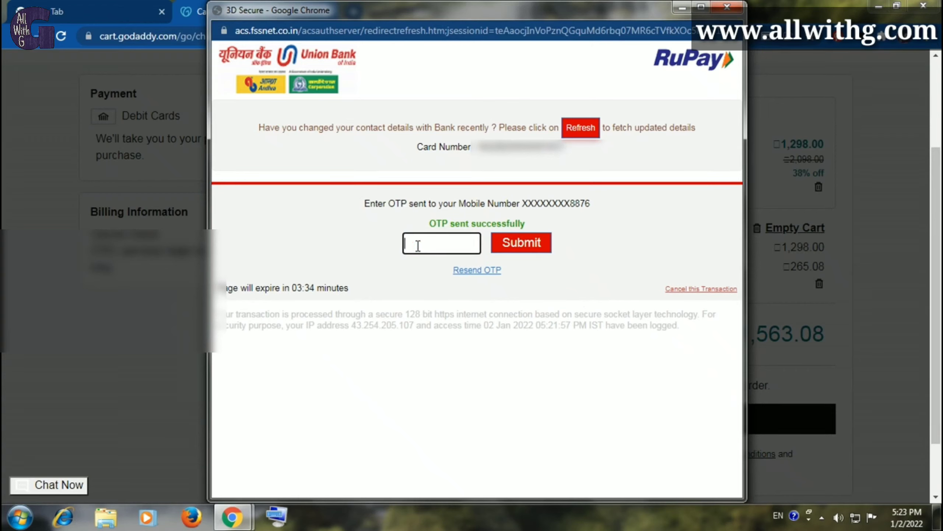
{"action": "left_click", "coordinate": [521, 243]}
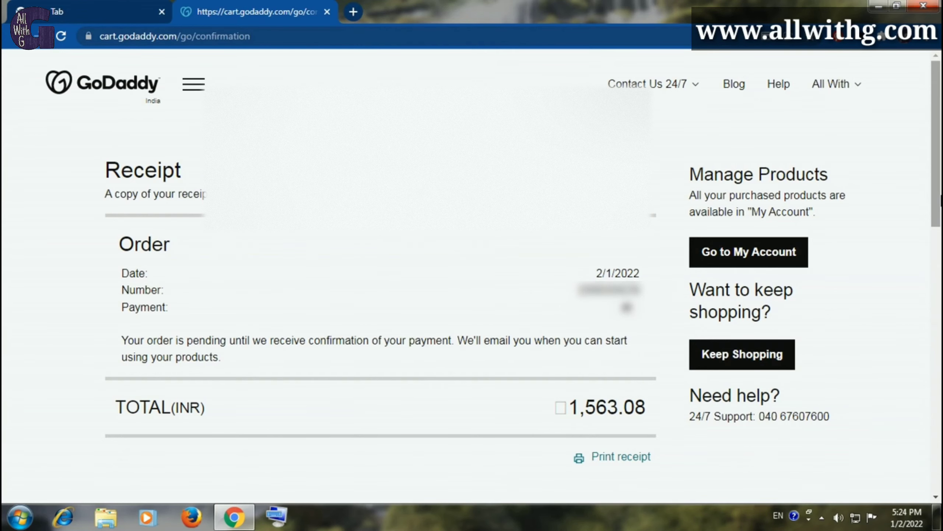
Open the printable receipt, then return to the My Products page listing allwithg.com.
{"action": "mouse_move", "coordinate": [937, 189]}
{"action": "left_mouse_down"}
{"action": "mouse_move", "coordinate": [940, 238]}
{"action": "mouse_move", "coordinate": [940, 199]}
{"action": "left_mouse_up"}
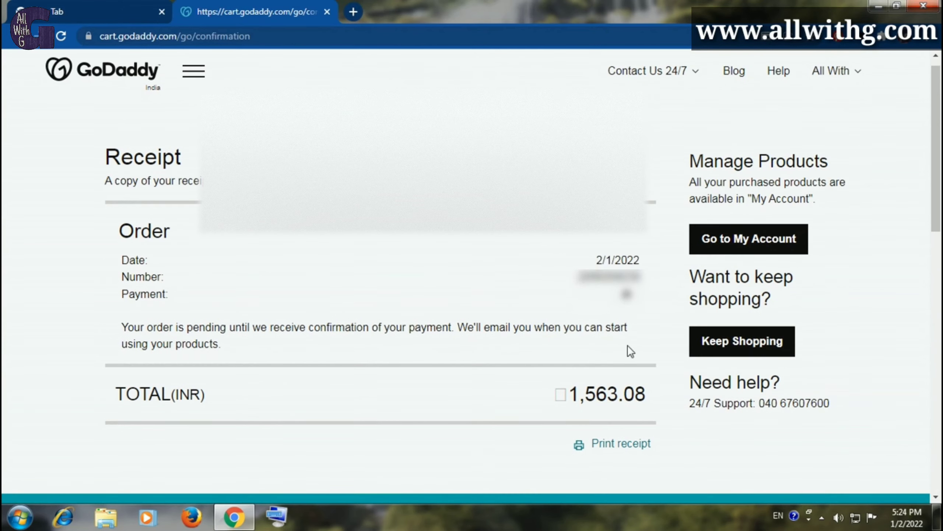
{"action": "left_click", "coordinate": [620, 450]}
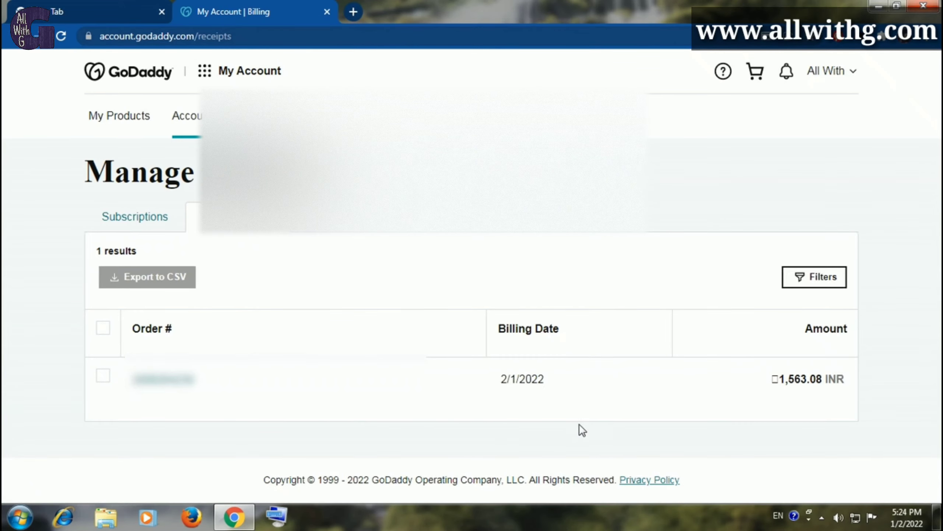
{"action": "key", "text": "alt+Left"}
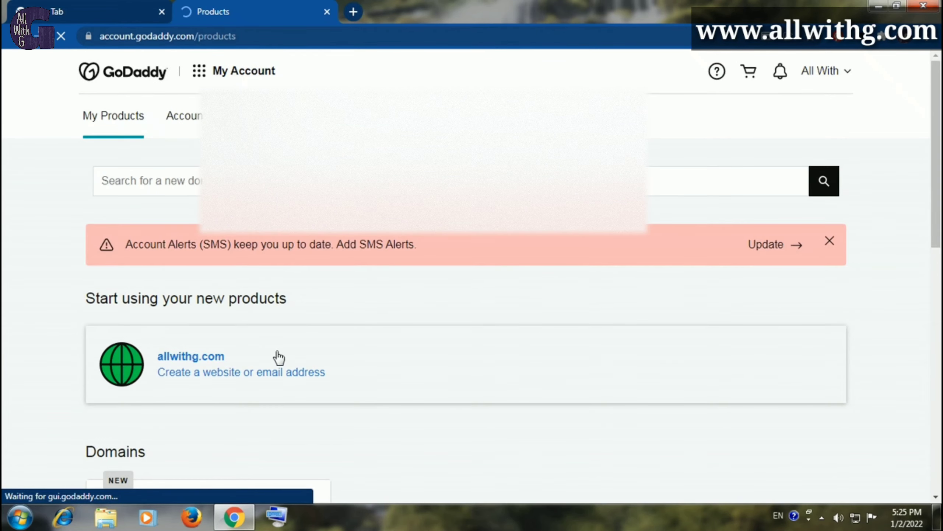
Load allwithg.com in a new Chrome tab to see its GoDaddy welcome page.
{"action": "left_click", "coordinate": [353, 11]}
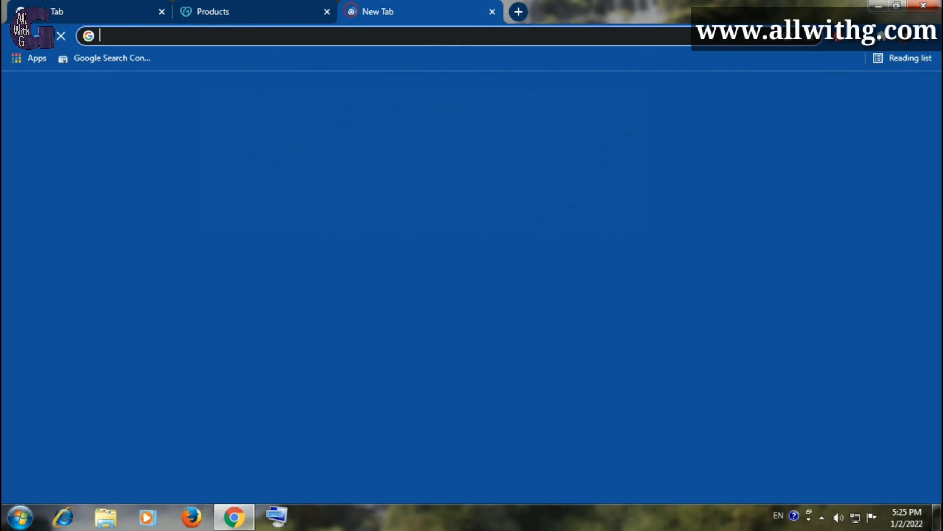
{"action": "left_click", "coordinate": [153, 36]}
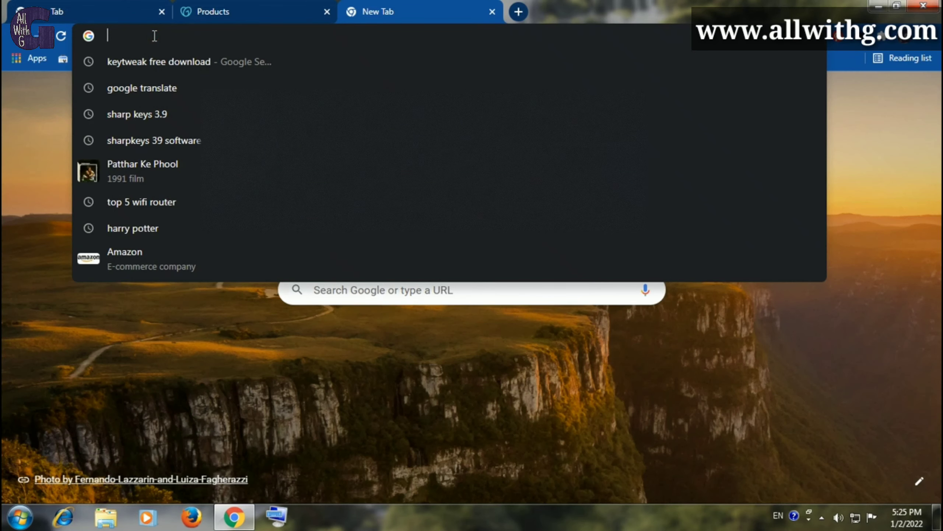
{"action": "type", "text": "all"}
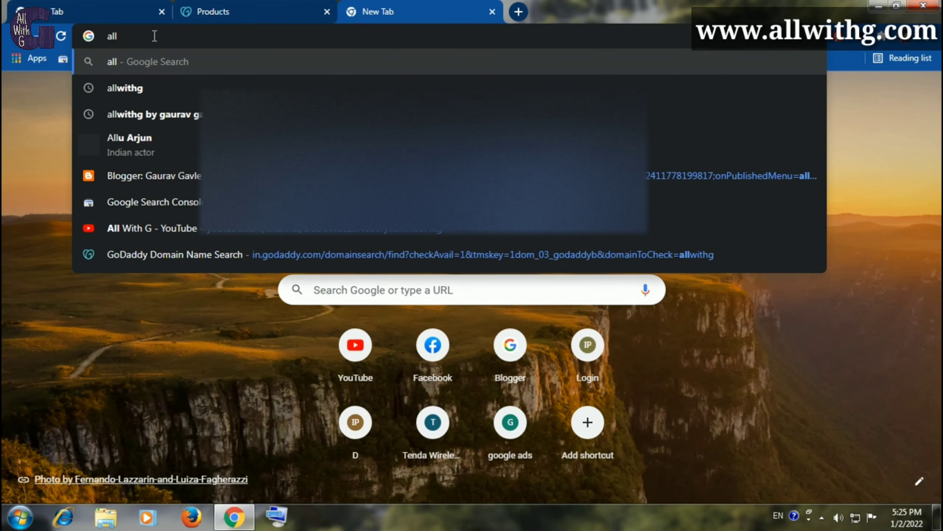
{"action": "type", "text": "withg"}
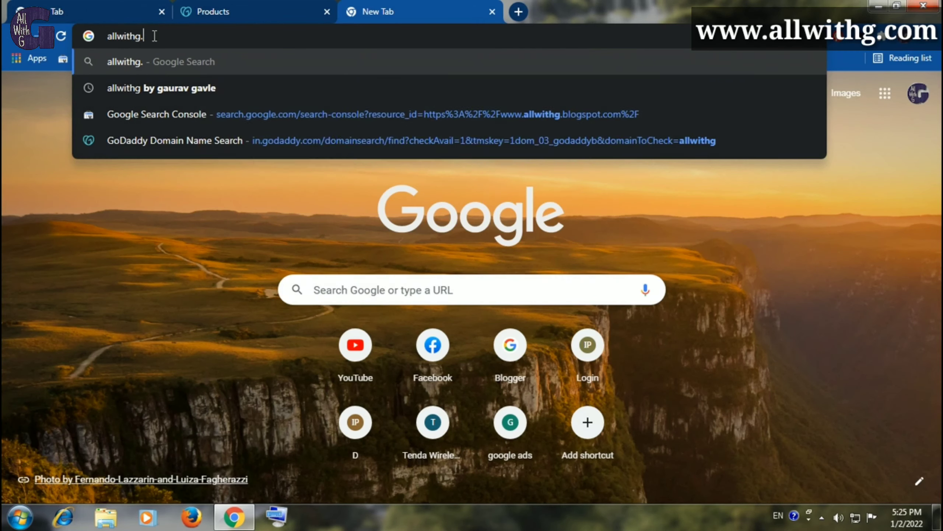
{"action": "type", "text": ".com"}
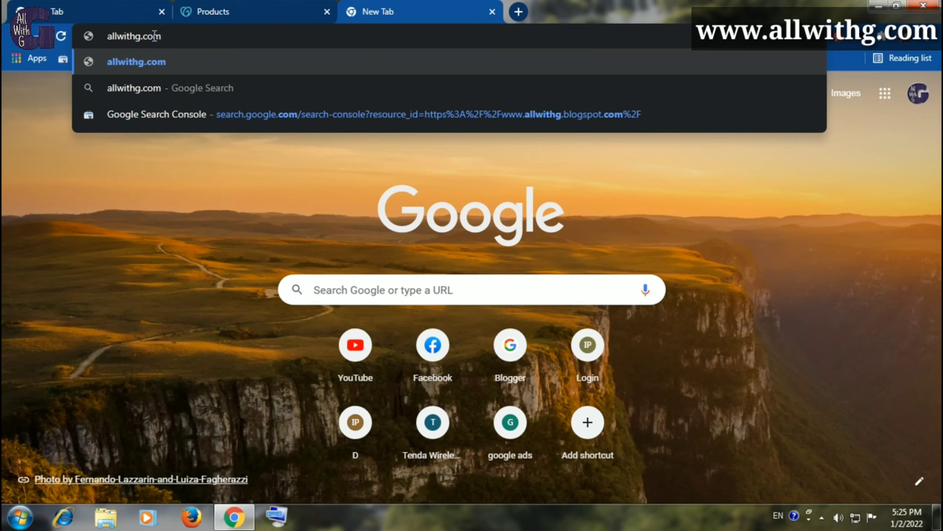
{"action": "key", "text": "Return"}
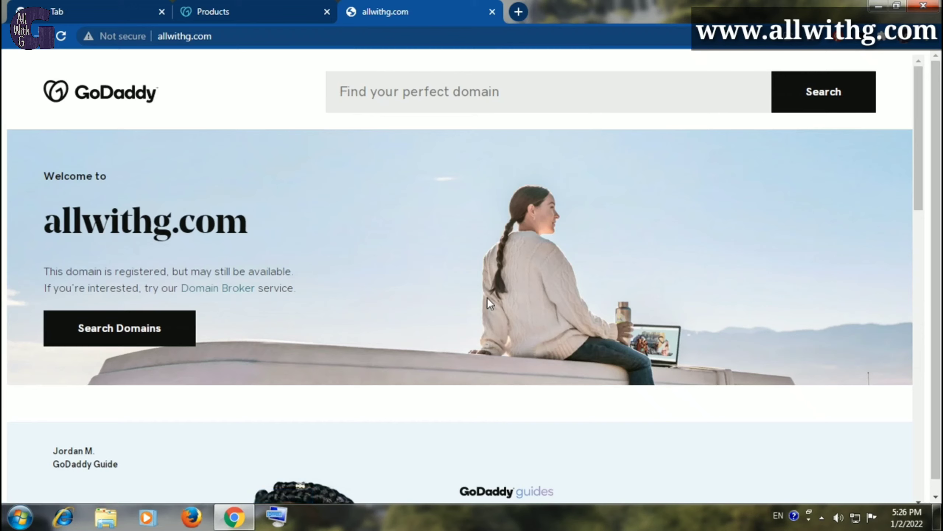
Dismiss the Windows colour-scheme prompt and open another blank tab.
{"action": "left_click_drag", "start_coordinate": [921, 175], "coordinate": [925, 156]}
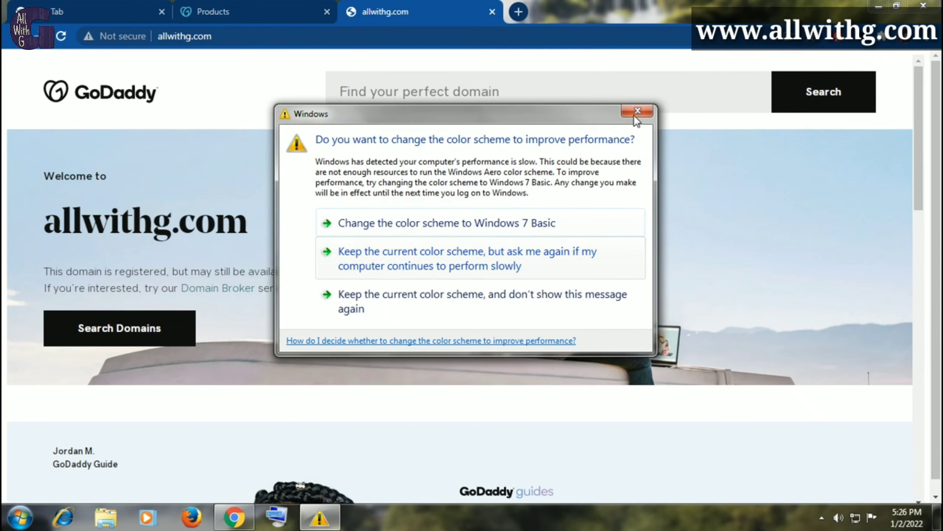
{"action": "left_click", "coordinate": [634, 112]}
{"action": "left_click", "coordinate": [519, 11]}
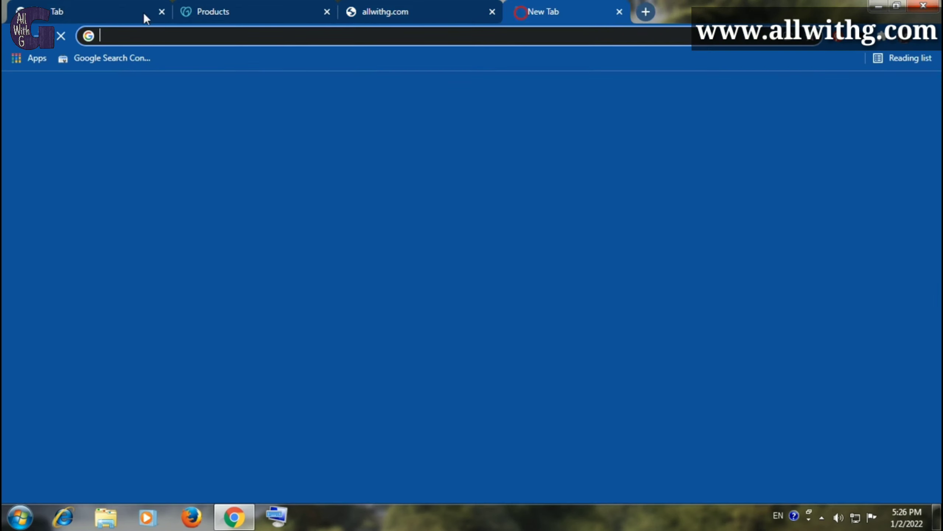
Load the allwithg.blogspot.com blog and scroll through its posts.
{"action": "left_click", "coordinate": [144, 35]}
{"action": "type", "text": "a"}
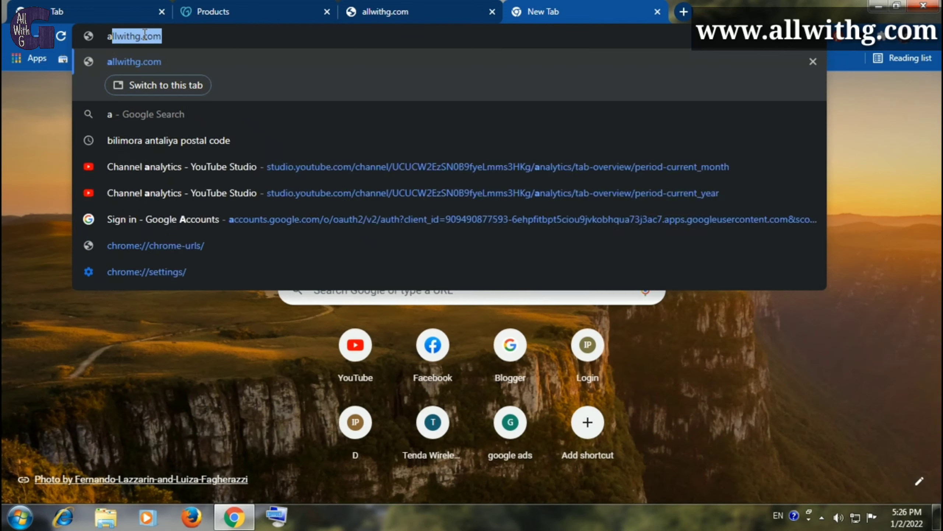
{"action": "type", "text": "llwithg"}
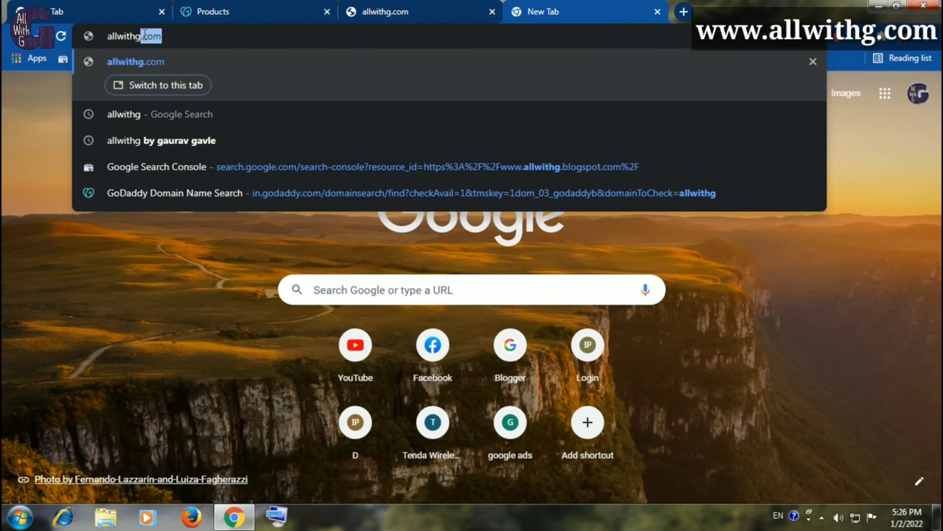
{"action": "type", "text": "."}
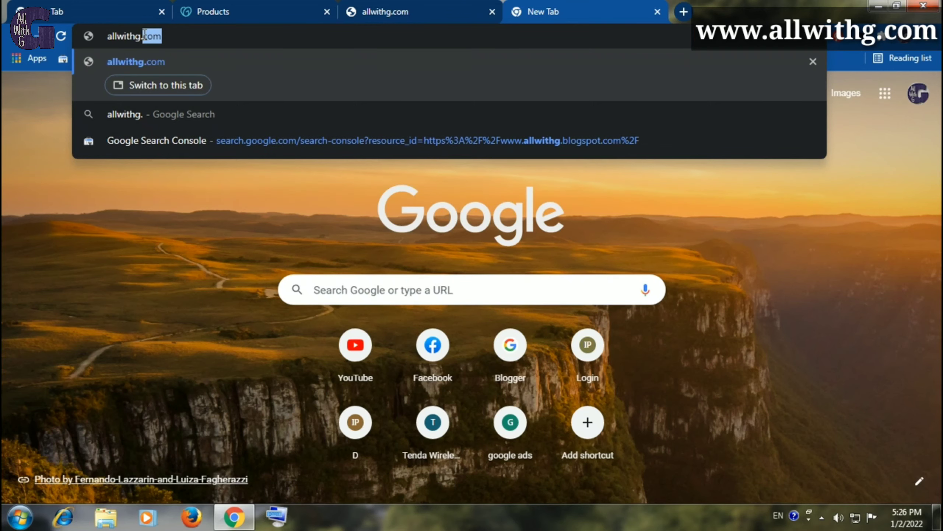
{"action": "type", "text": "blogsp"}
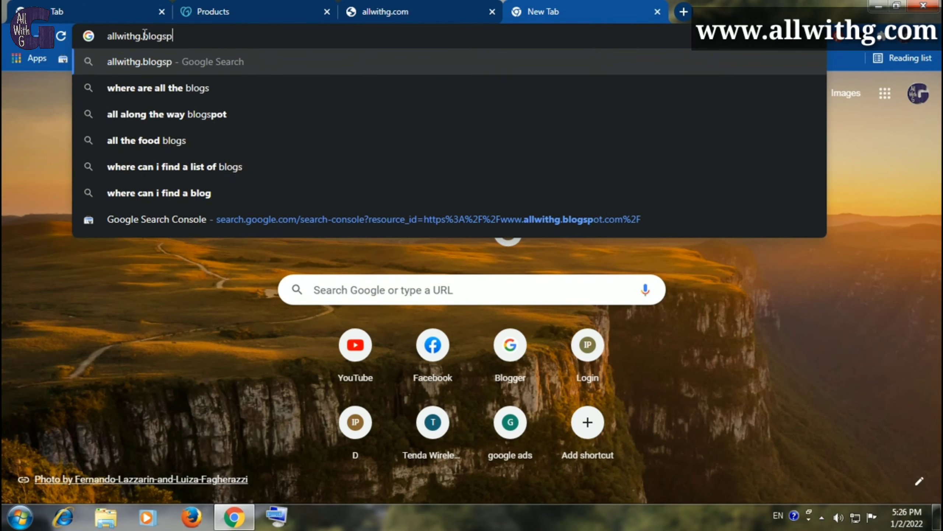
{"action": "type", "text": "ot.com"}
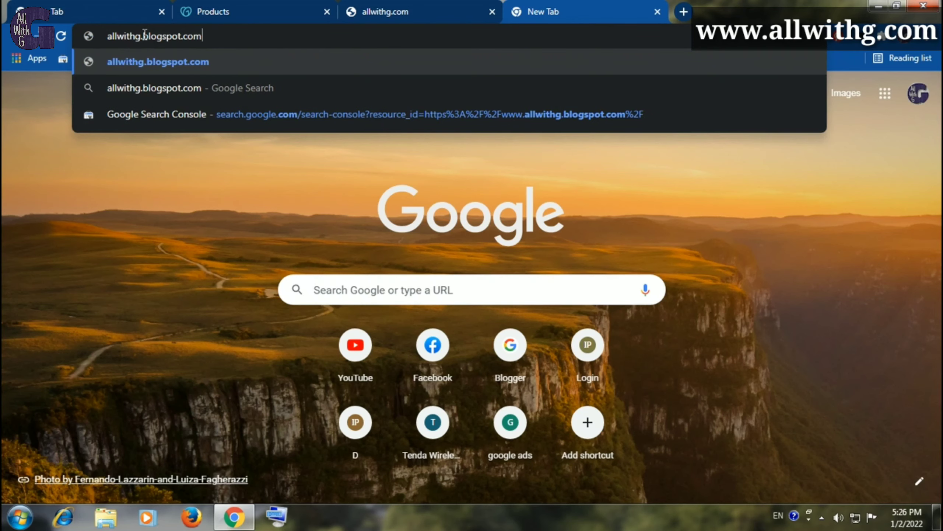
{"action": "left_click", "coordinate": [195, 61]}
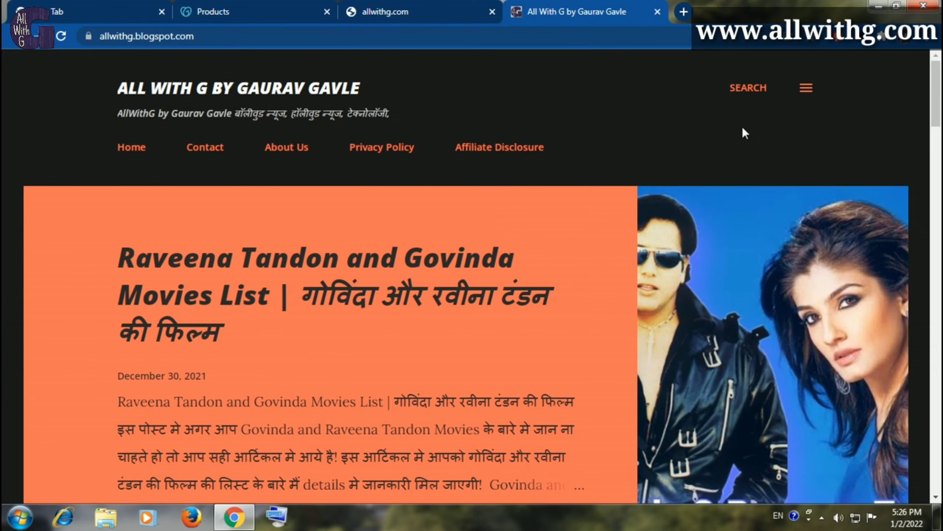
{"action": "scroll", "coordinate": [925, 117], "scroll_direction": "down", "scroll_amount": 3}
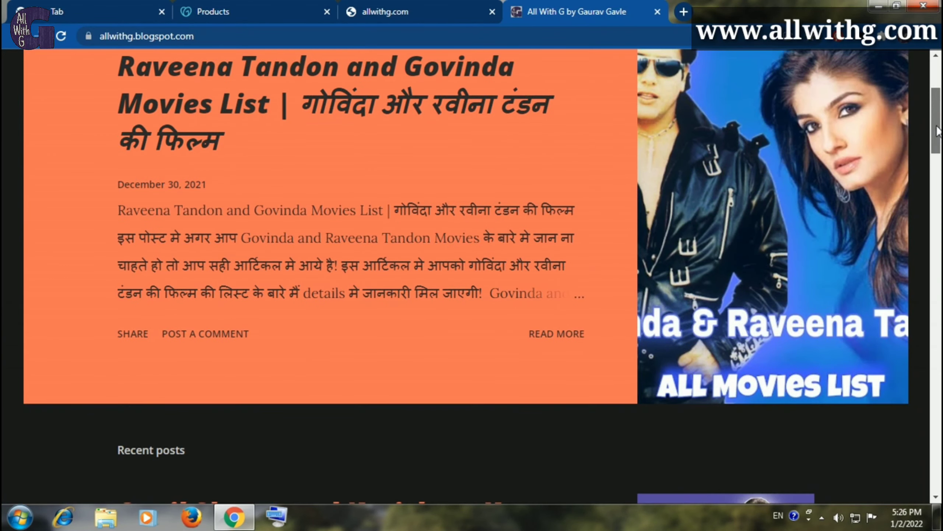
{"action": "scroll", "coordinate": [939, 125], "scroll_direction": "down", "scroll_amount": 1}
{"action": "scroll", "coordinate": [939, 125], "scroll_direction": "up", "scroll_amount": 1}
{"action": "scroll", "coordinate": [938, 124], "scroll_direction": "down", "scroll_amount": 10}
{"action": "scroll", "coordinate": [471, 275], "scroll_direction": "down", "scroll_amount": 13}
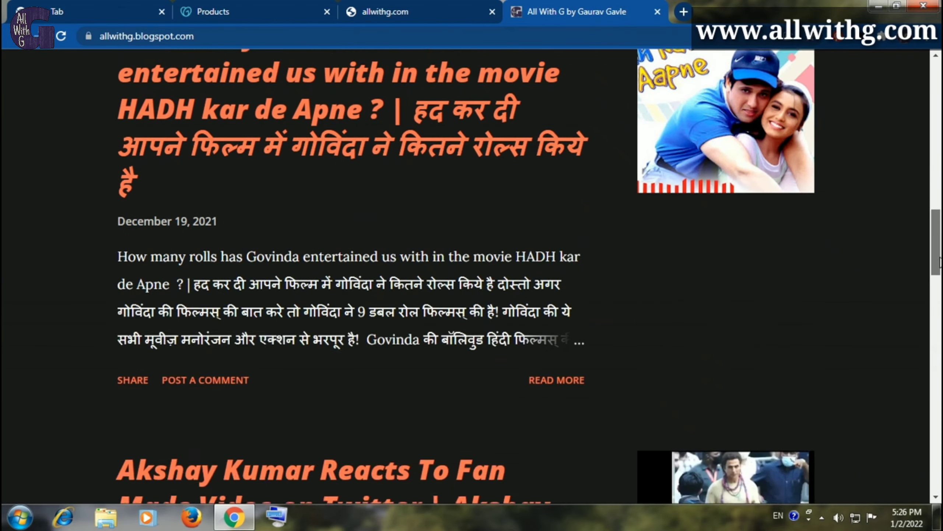
{"action": "scroll", "coordinate": [472, 275], "scroll_direction": "down", "scroll_amount": 4}
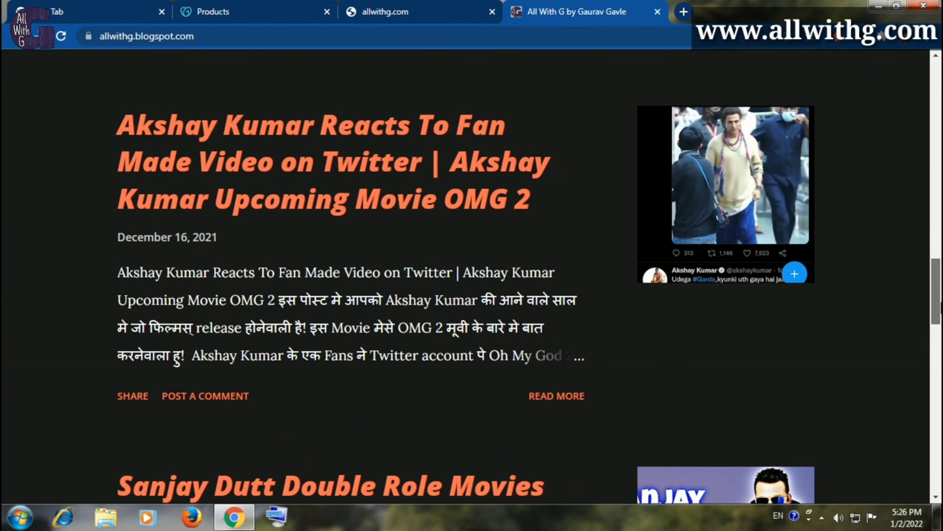
{"action": "left_click_drag", "start_coordinate": [940, 308], "coordinate": [930, 90]}
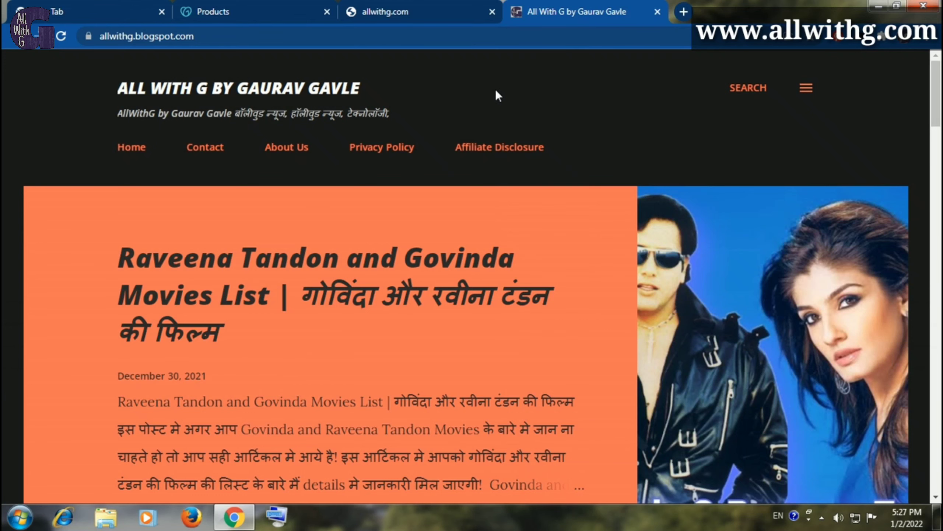
Close the blog tab, leaving allwithg.com's GoDaddy parked page showing.
{"action": "left_click", "coordinate": [424, 8]}
{"action": "left_click", "coordinate": [617, 10]}
{"action": "left_click", "coordinate": [657, 12]}
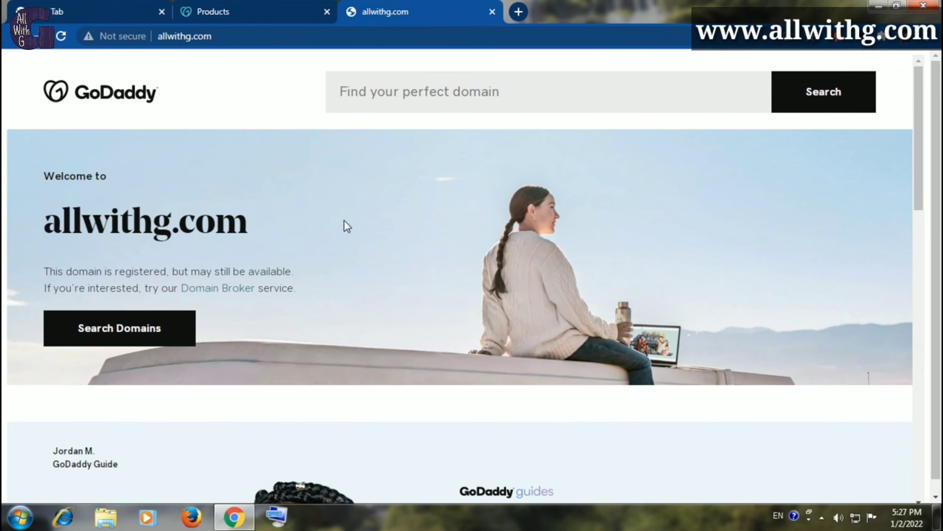